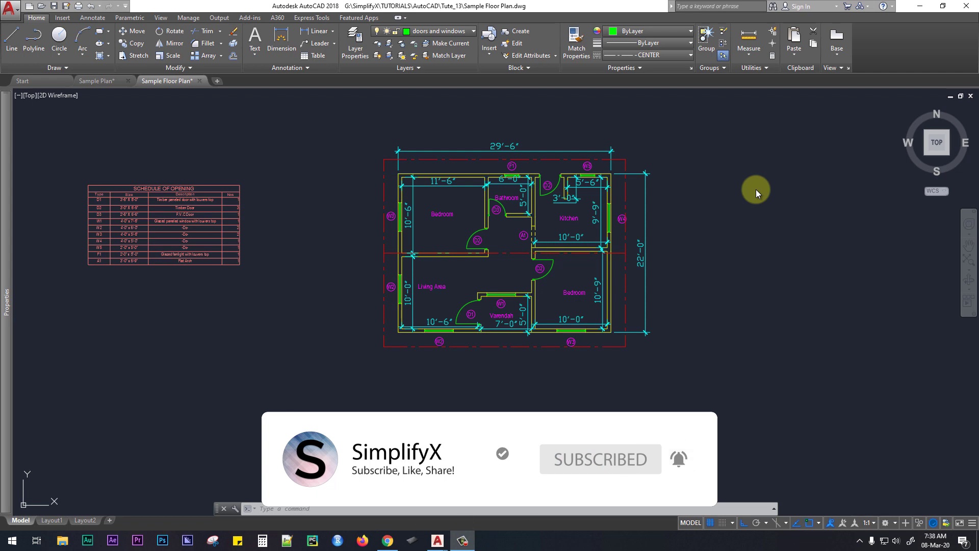
Step: Pan and zoom so the whole floor plan fits in view
scroll(755, 189, up, 2)
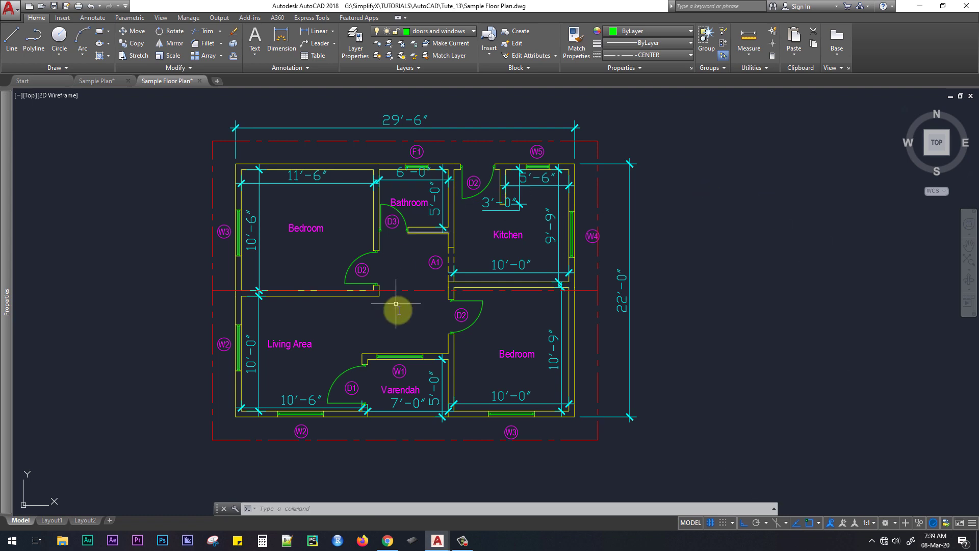
middle_drag(399, 308, 442, 317)
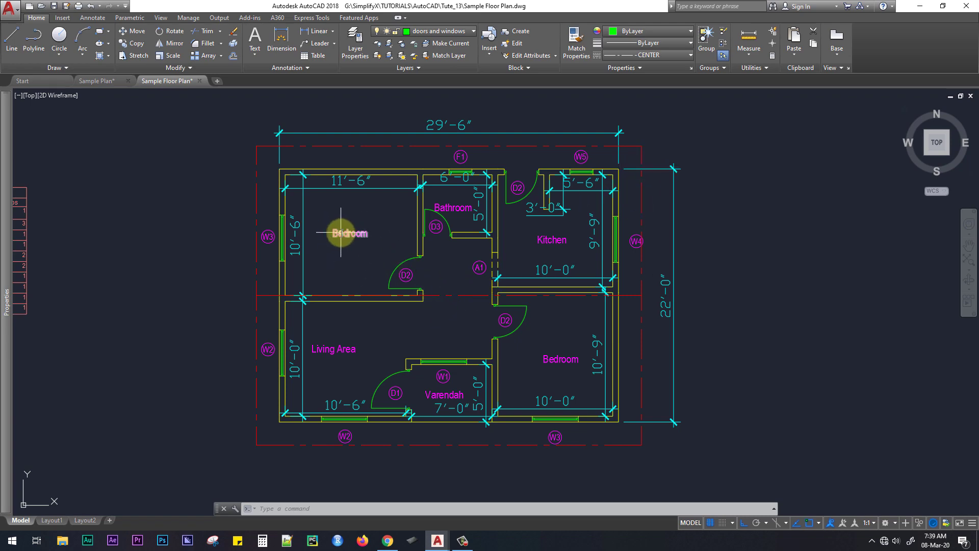
scroll(344, 236, up, 2)
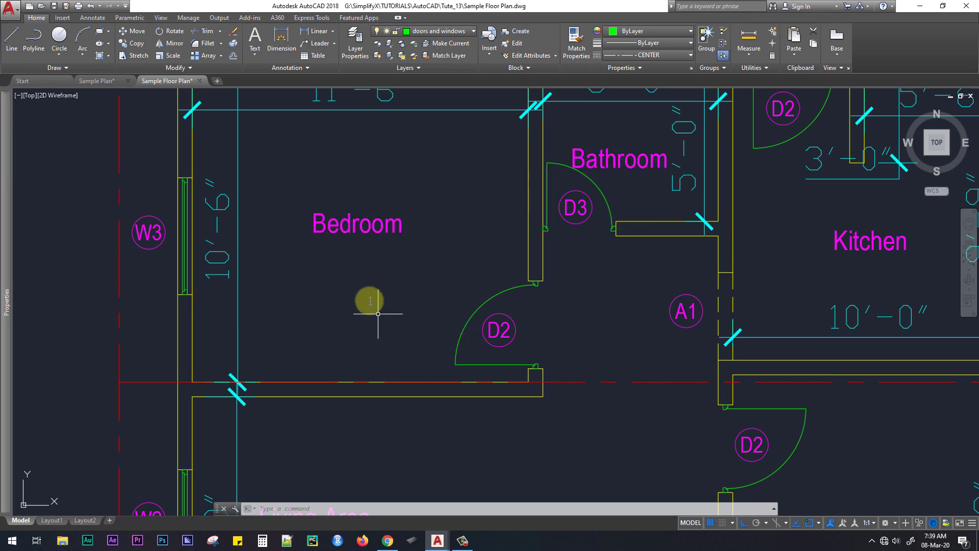
middle_drag(426, 275, 420, 269)
middle_click(420, 270)
middle_click(419, 270)
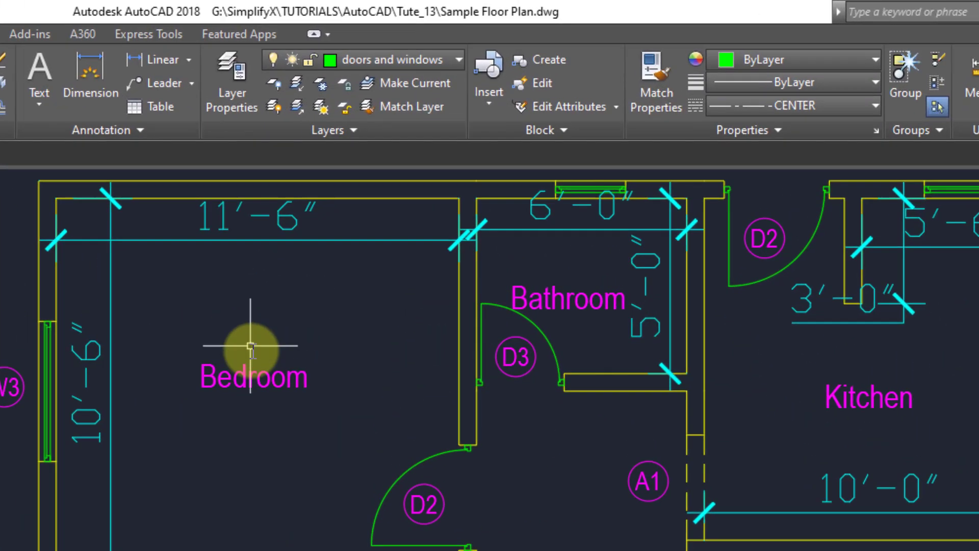
Step: Check which layers the Bedroom label and the D3 door tag are on, then clear the selection
click(354, 200)
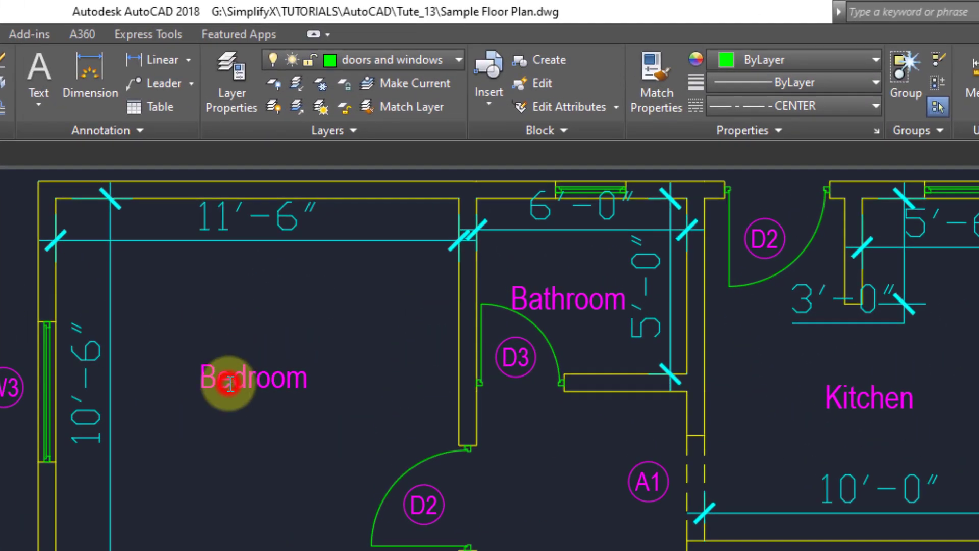
click(230, 383)
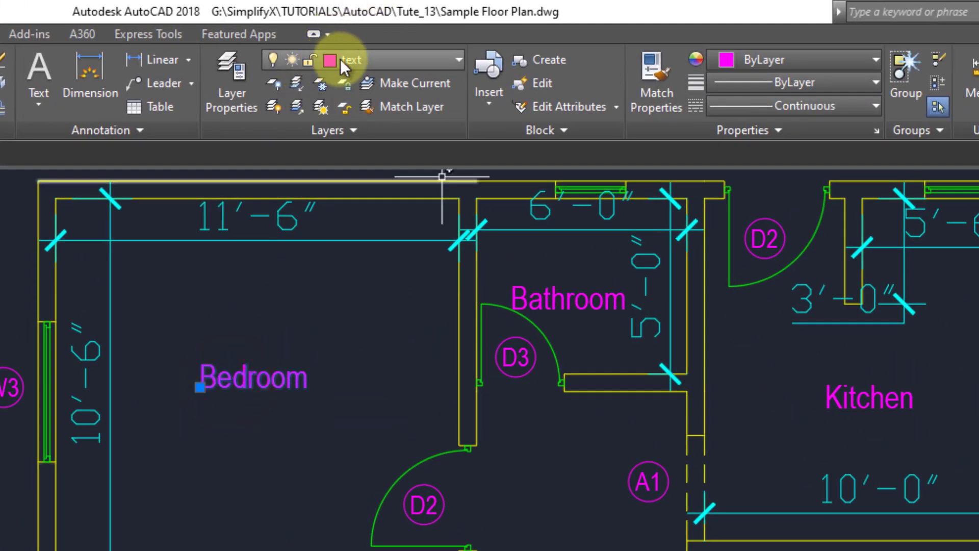
click(534, 317)
click(526, 361)
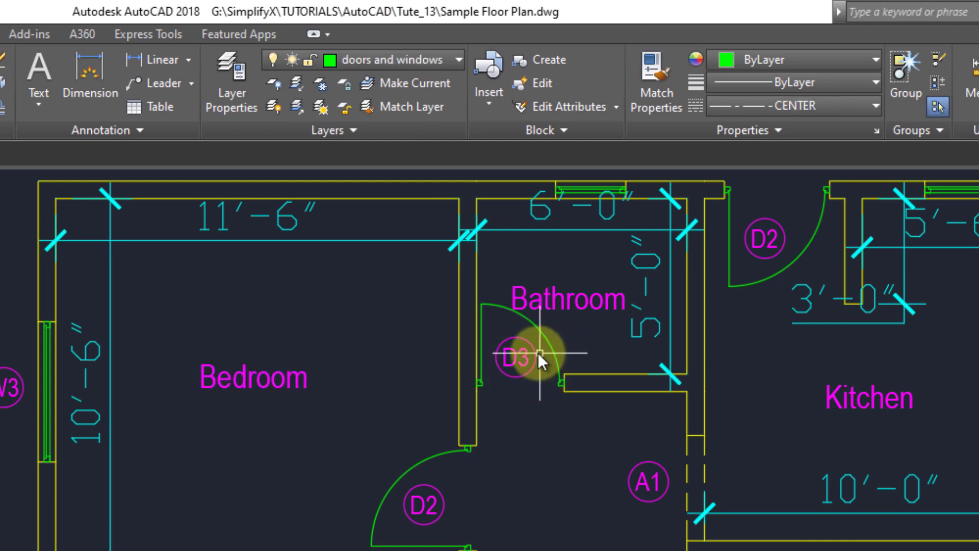
click(536, 353)
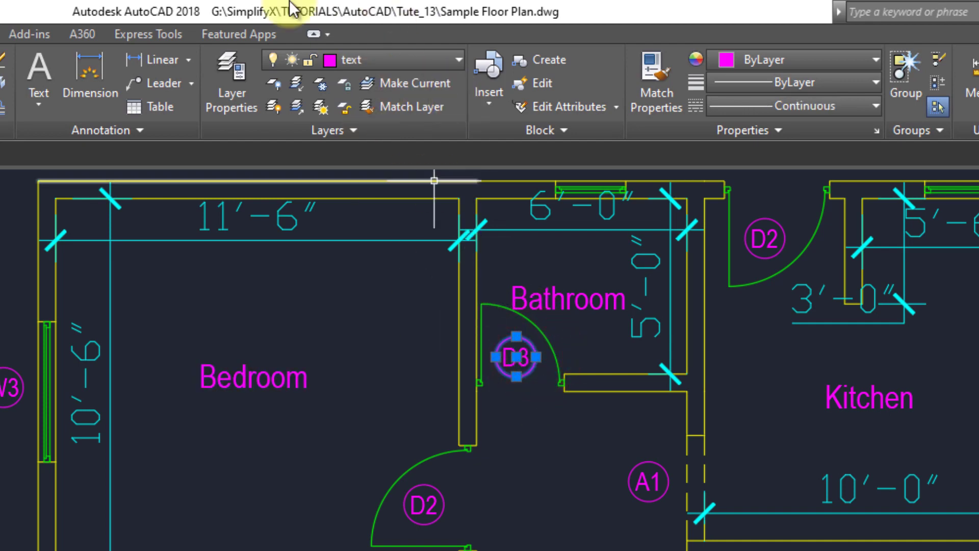
key(Escape)
scroll(547, 443, down, 2)
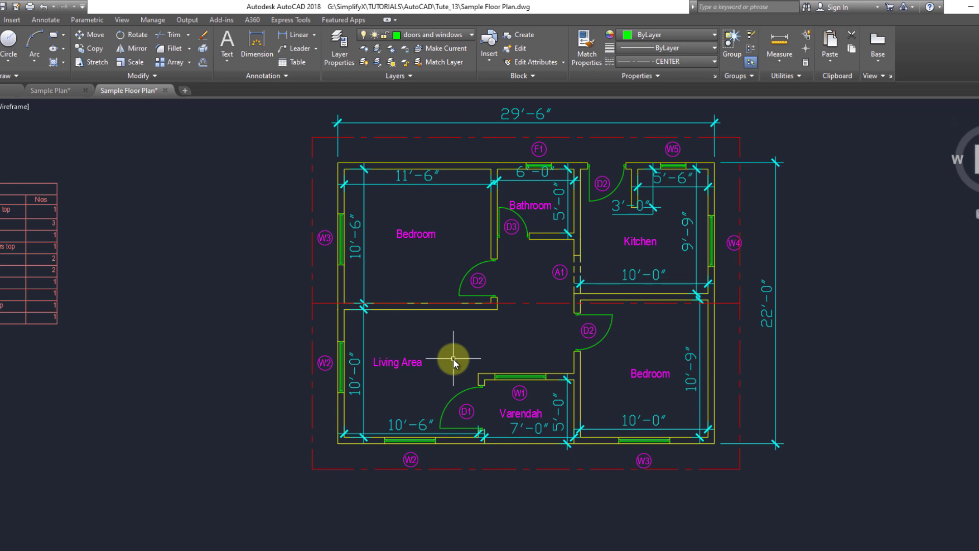
Step: Open Quick Select from the drawing's shortcut menu, reposition the dialog, then close it
right_click(423, 257)
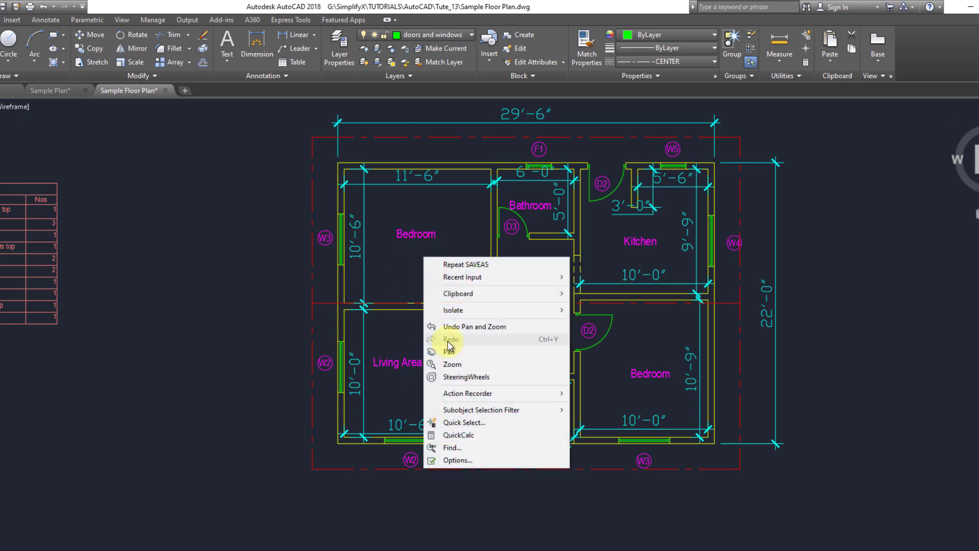
click(453, 425)
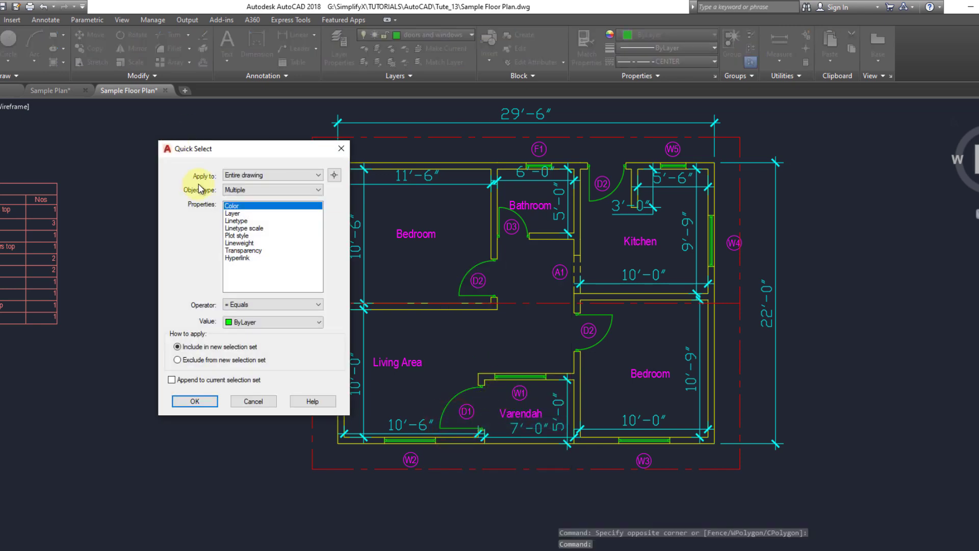
drag(268, 149, 207, 136)
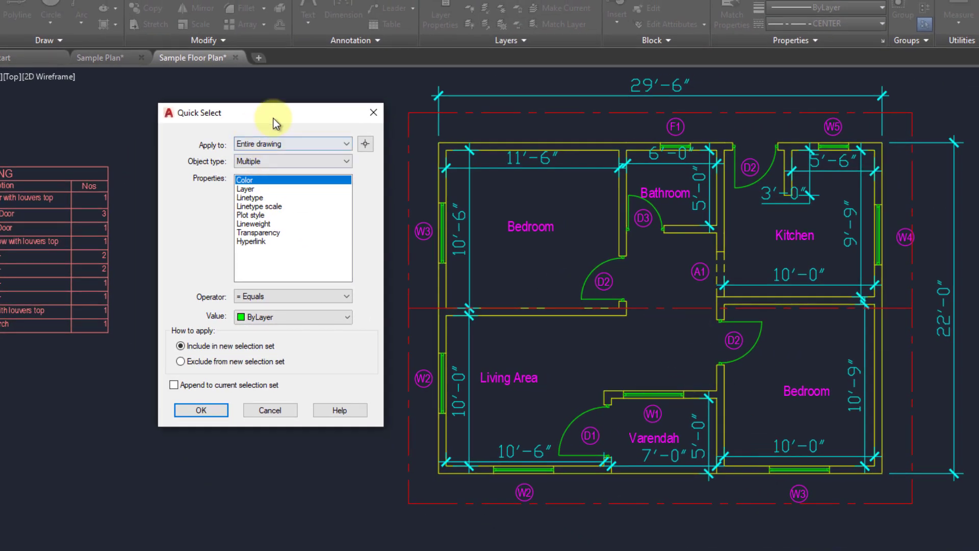
drag(273, 118, 333, 244)
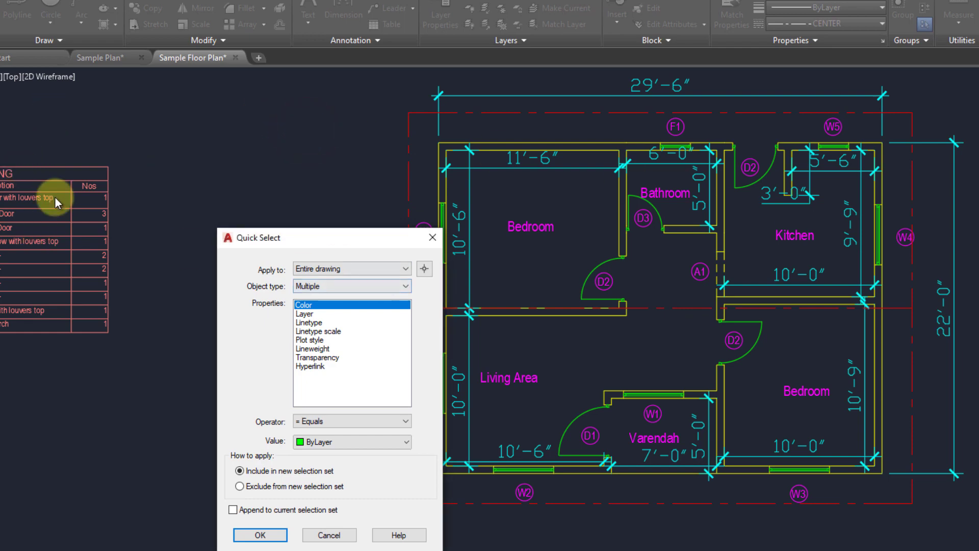
key(Escape)
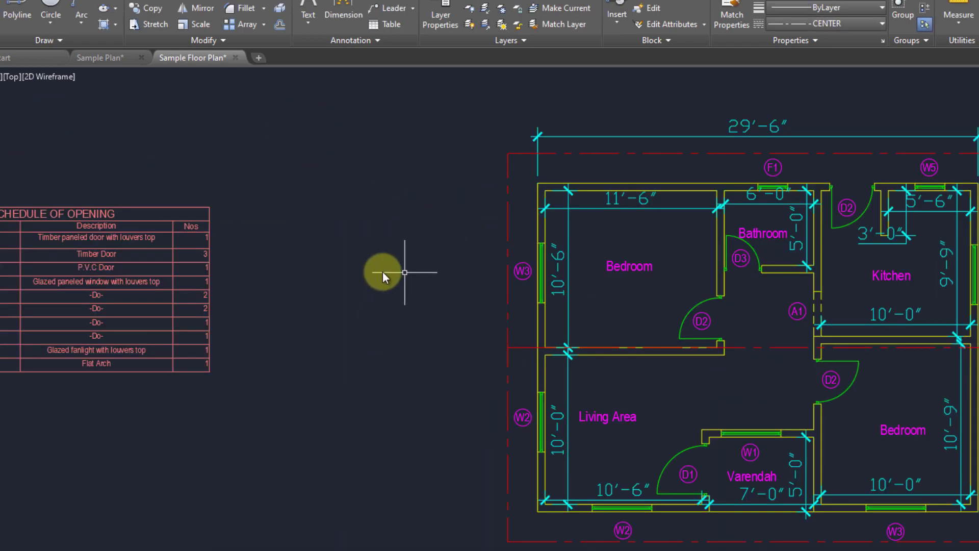
Step: Window-select the entire floor plan and open Quick Select on that selection
middle_drag(382, 275, 515, 288)
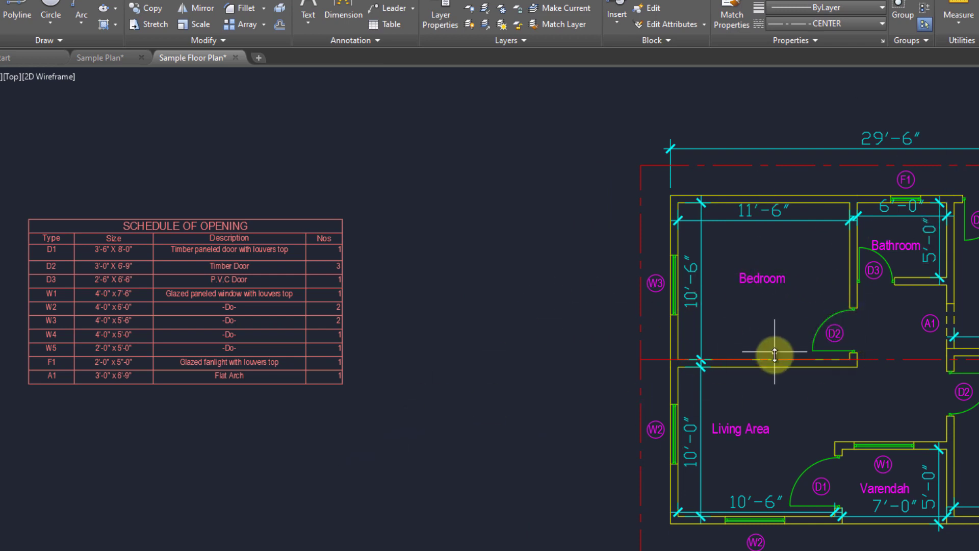
mouse_move(775, 349)
middle_down()
mouse_move(663, 345)
mouse_move(638, 330)
mouse_move(576, 328)
middle_up()
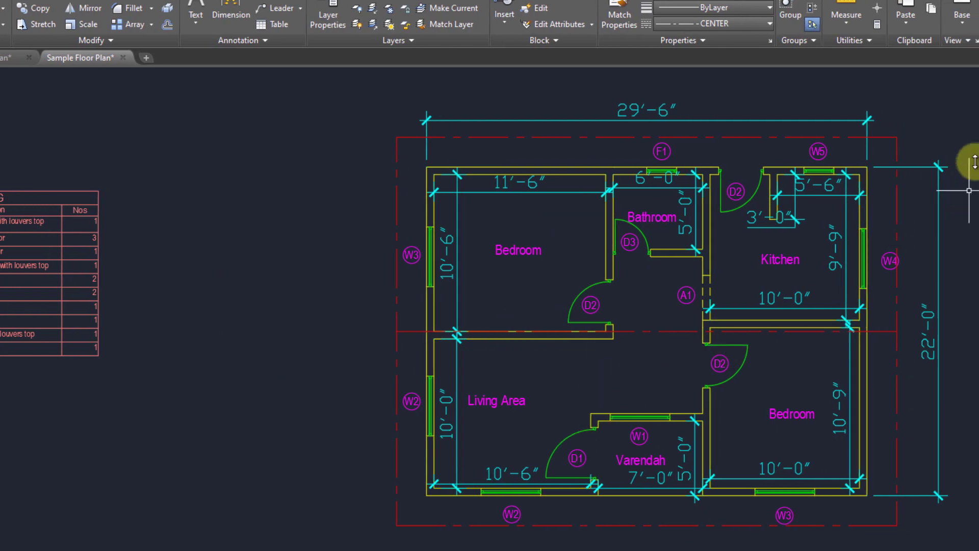
click(974, 93)
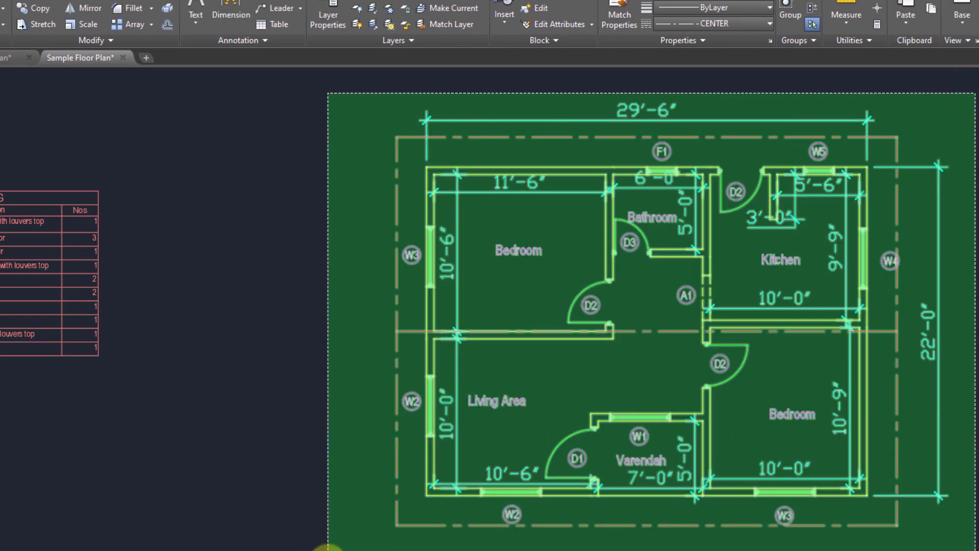
click(328, 546)
right_click(280, 256)
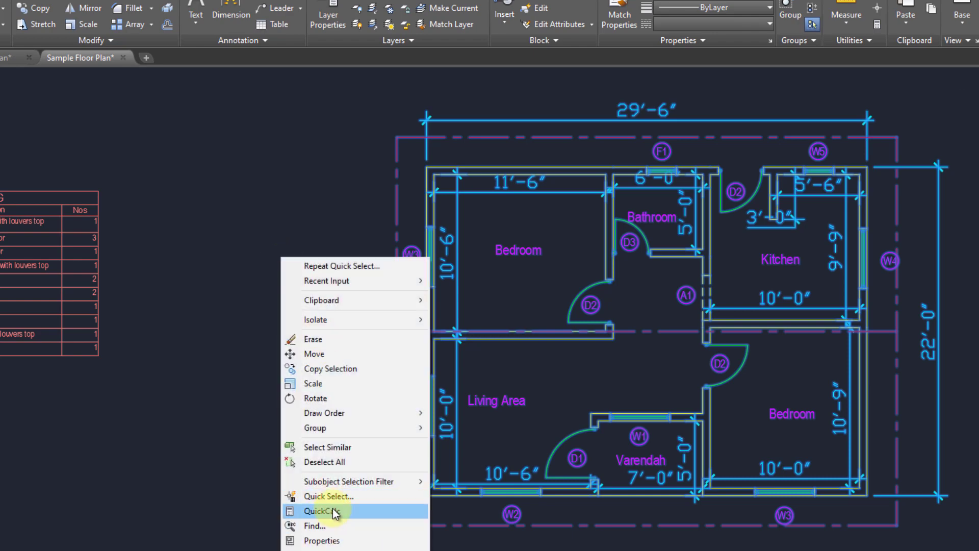
click(337, 497)
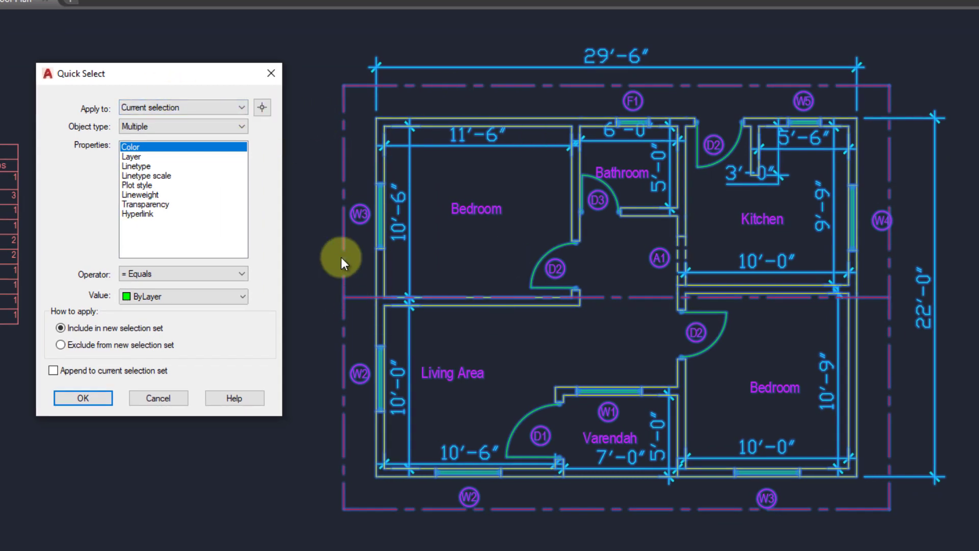
Step: Re-pick the whole plan with a window and list its object types (Line, Polyline, Text, Circle, Arc)
click(261, 108)
click(317, 33)
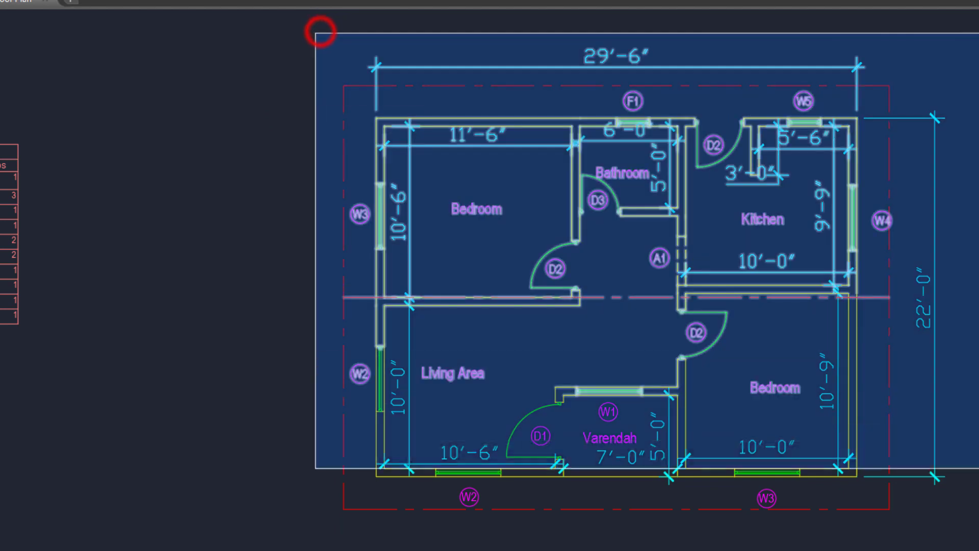
click(970, 535)
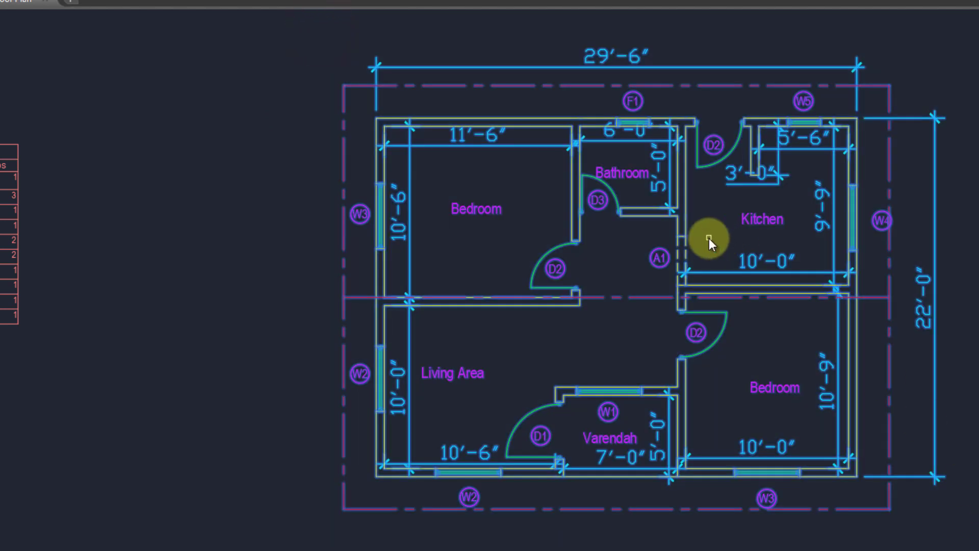
key(Return)
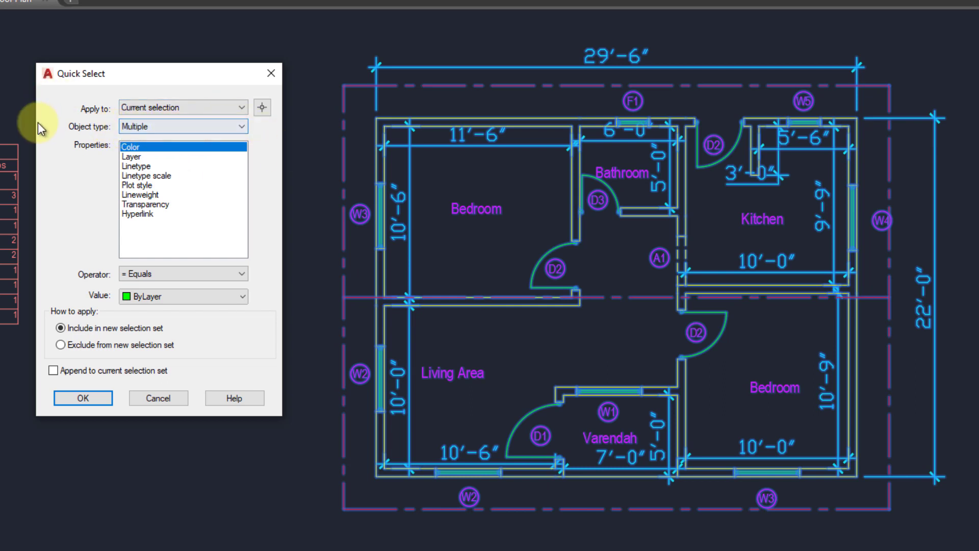
click(154, 133)
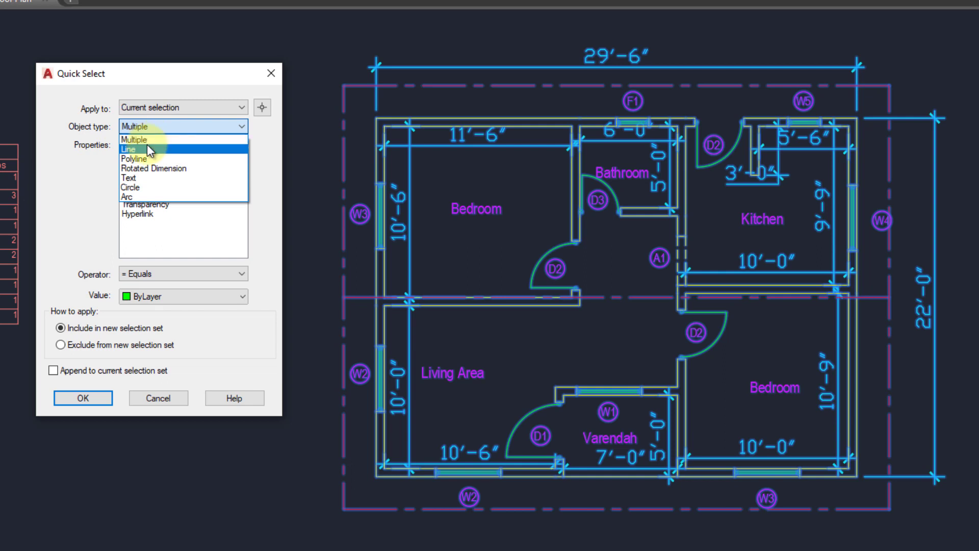
Step: Keep object type Multiple and filter by the Layer property with value text
click(58, 176)
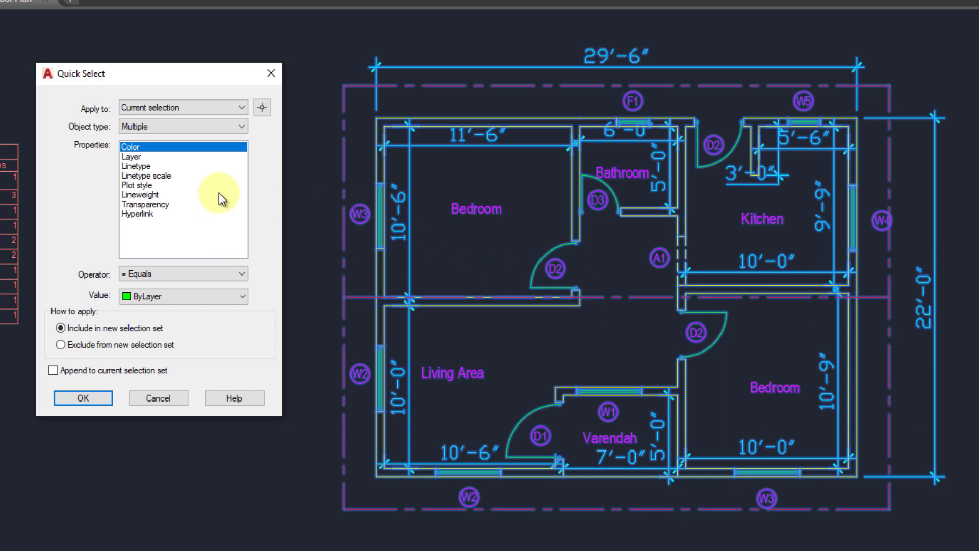
click(148, 118)
click(141, 136)
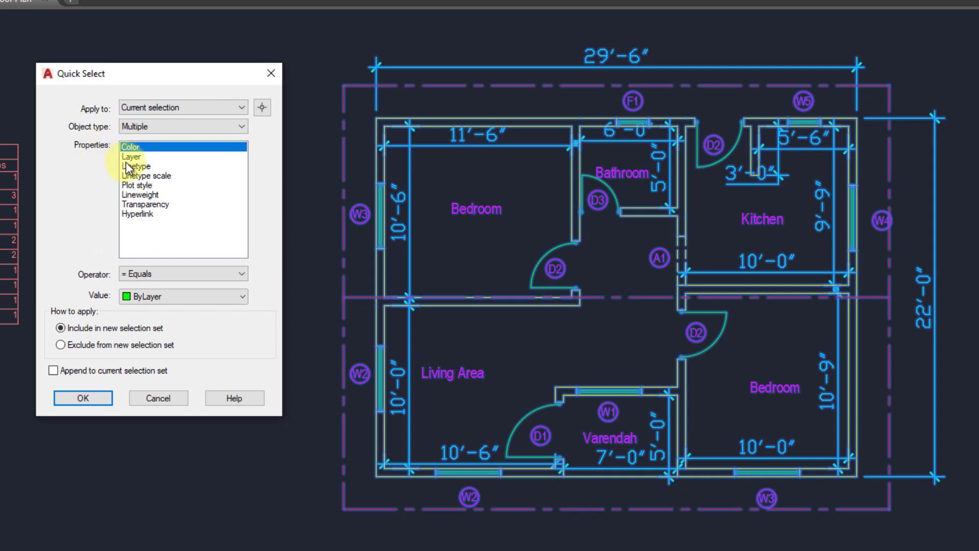
click(129, 157)
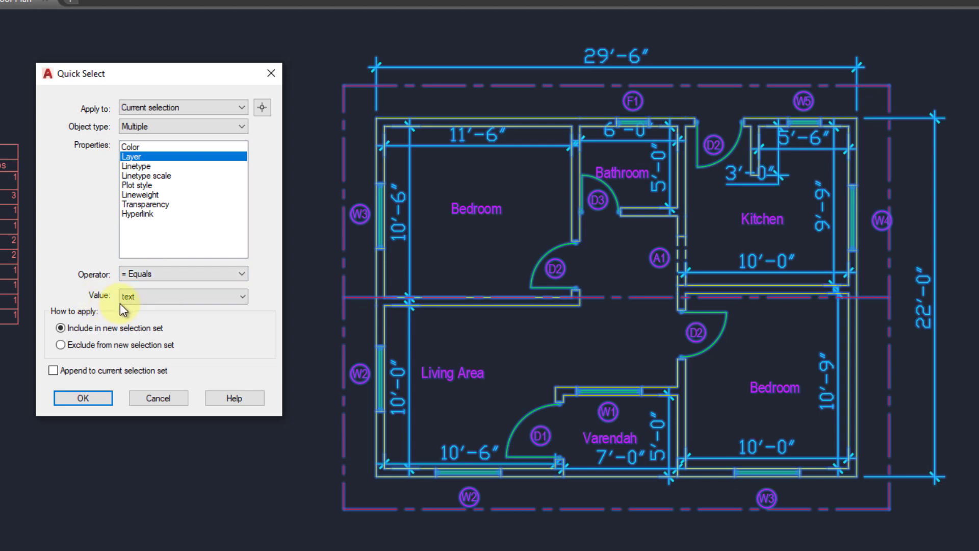
click(136, 299)
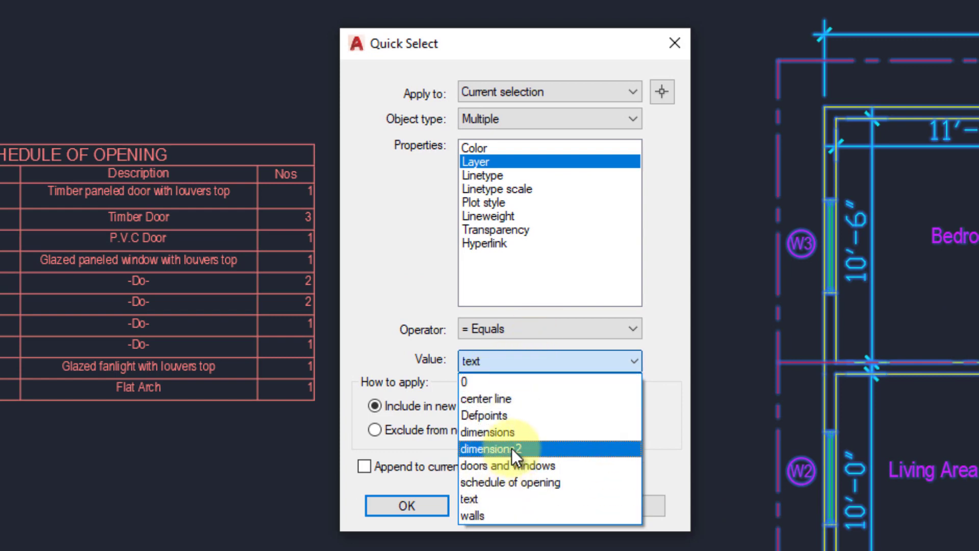
click(515, 434)
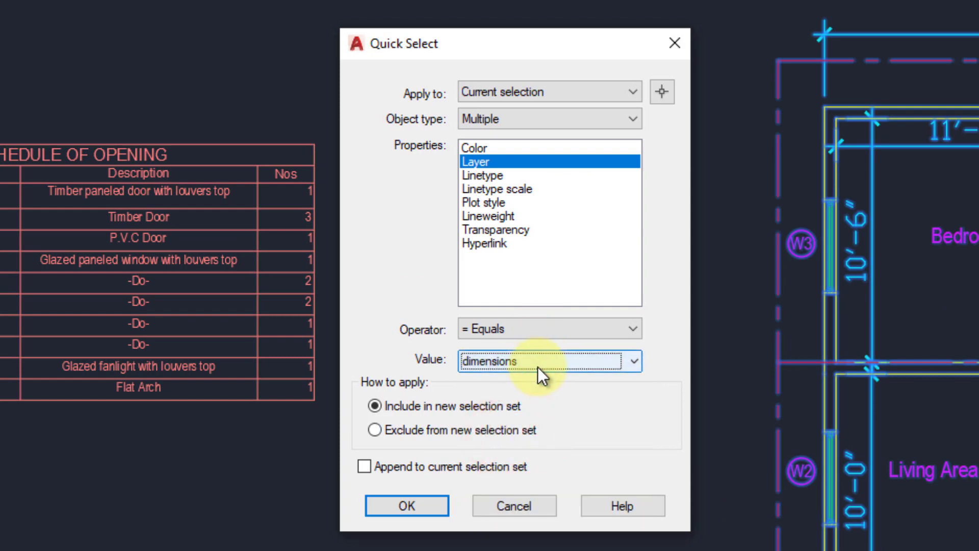
click(538, 366)
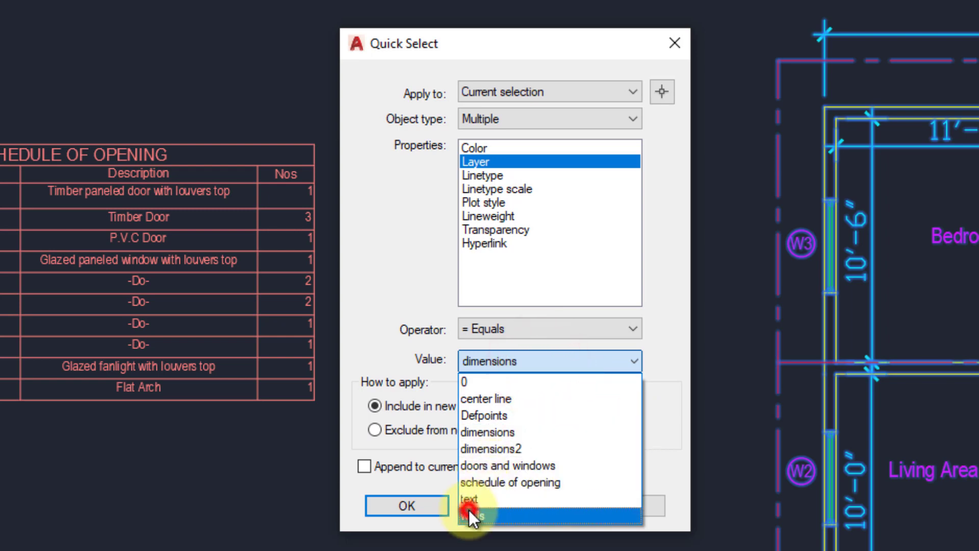
click(469, 502)
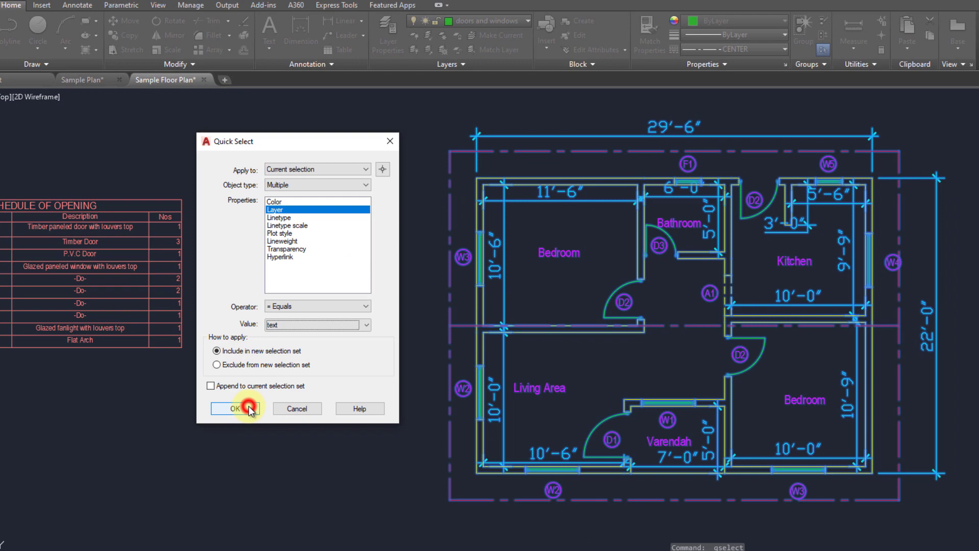
Step: Delete all text-layer labels and tags, then pan to the empty space right of the plan
click(297, 431)
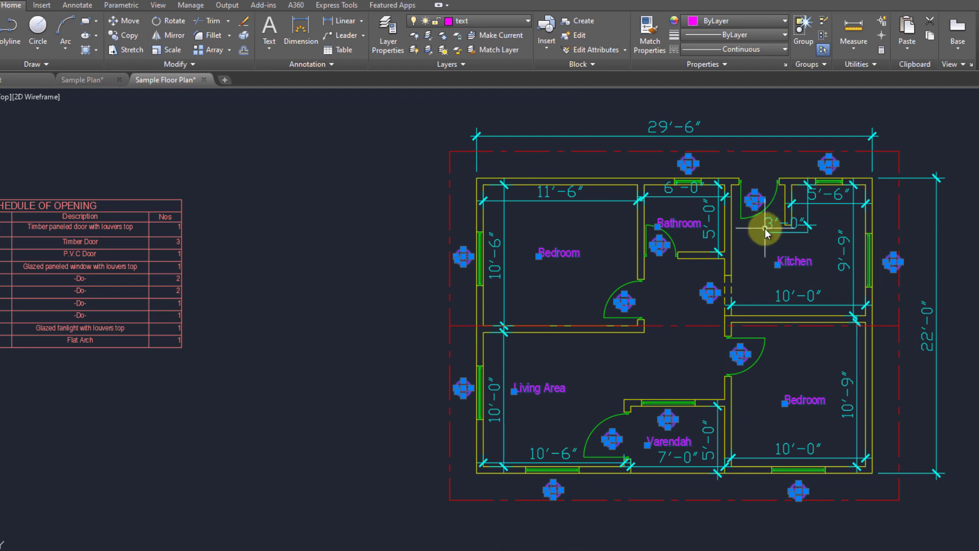
key(Delete)
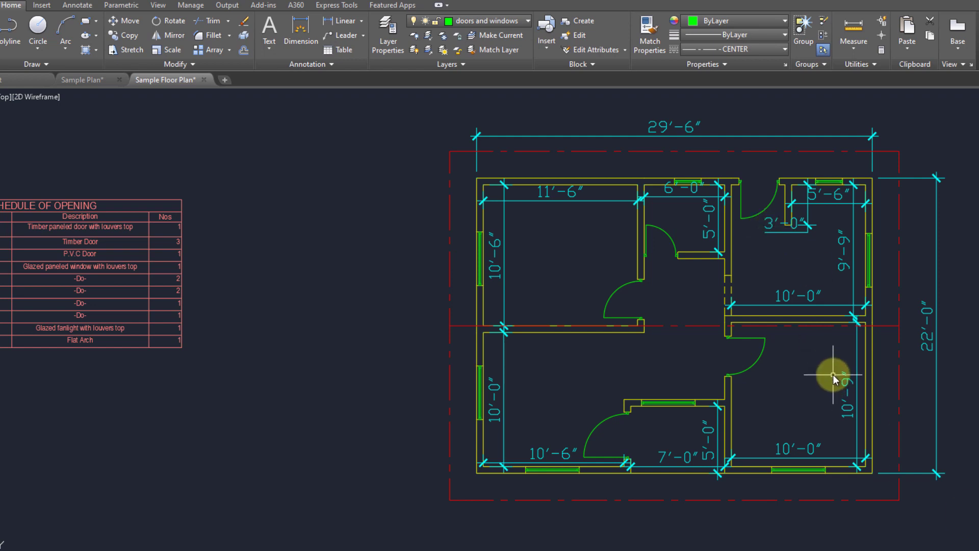
middle_drag(811, 364, 739, 366)
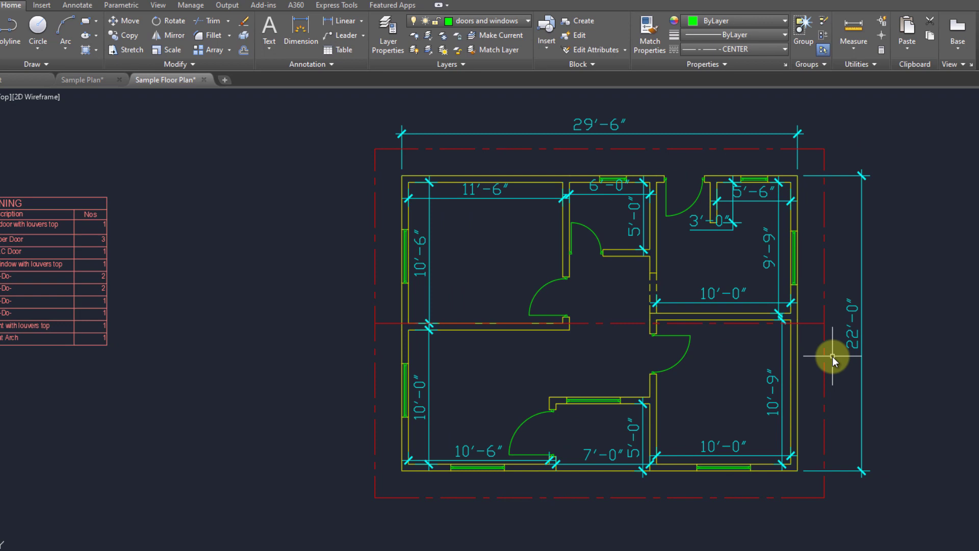
middle_drag(935, 315, 595, 271)
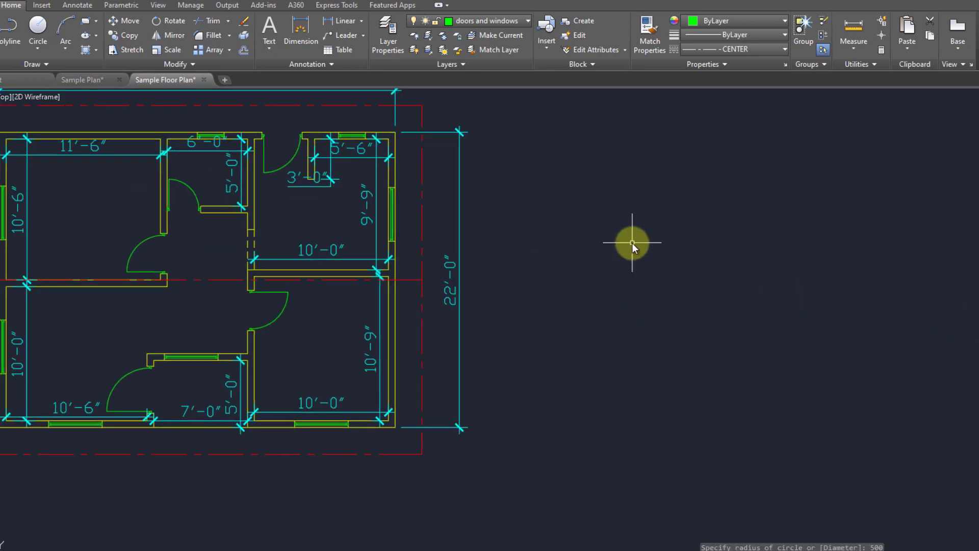
Step: Redraw the screen and draw the first circle, radius 5, in empty space
text(RA)
key(Return)
text(c)
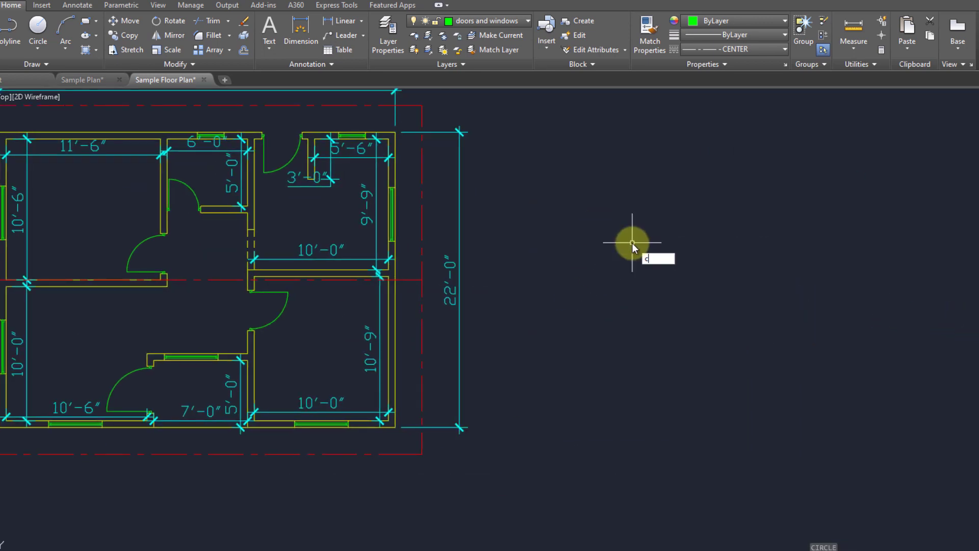
key(Return)
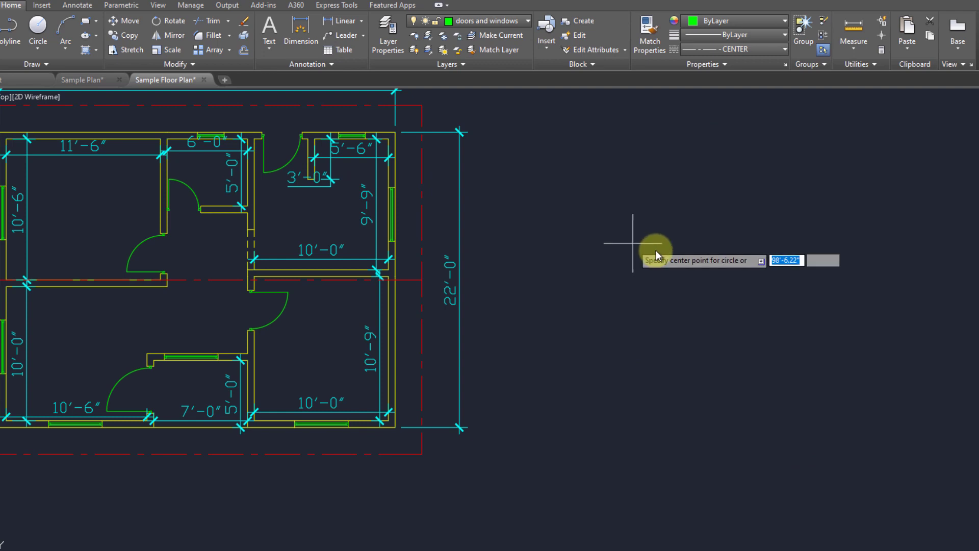
click(699, 242)
text(5)
key(Return)
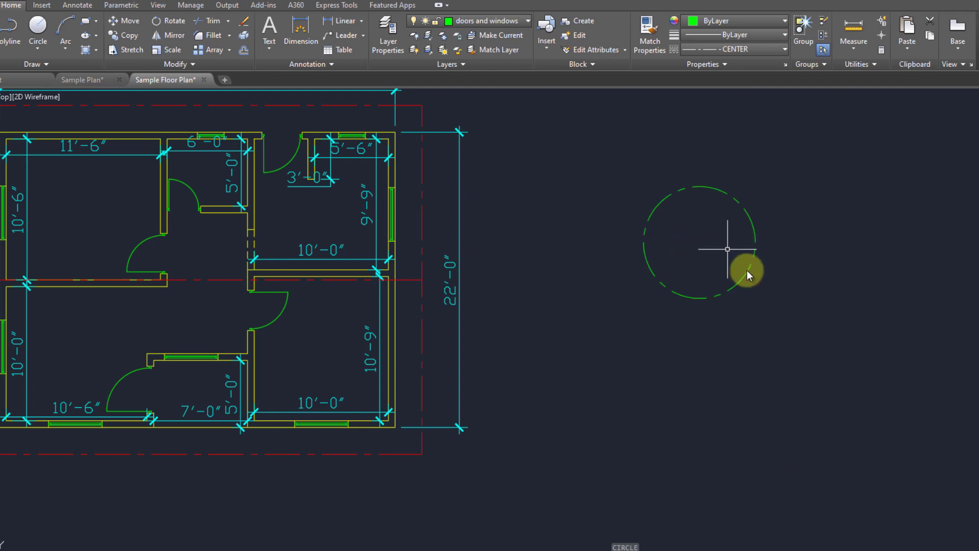
middle_drag(747, 270, 618, 303)
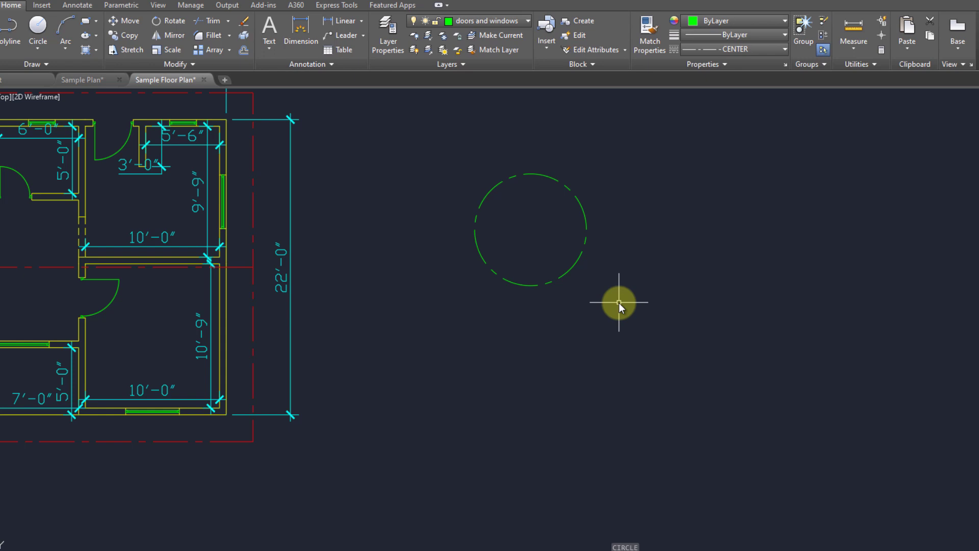
Step: Draw two more circles beside it with radii 25 and 15
text(c)
key(Return)
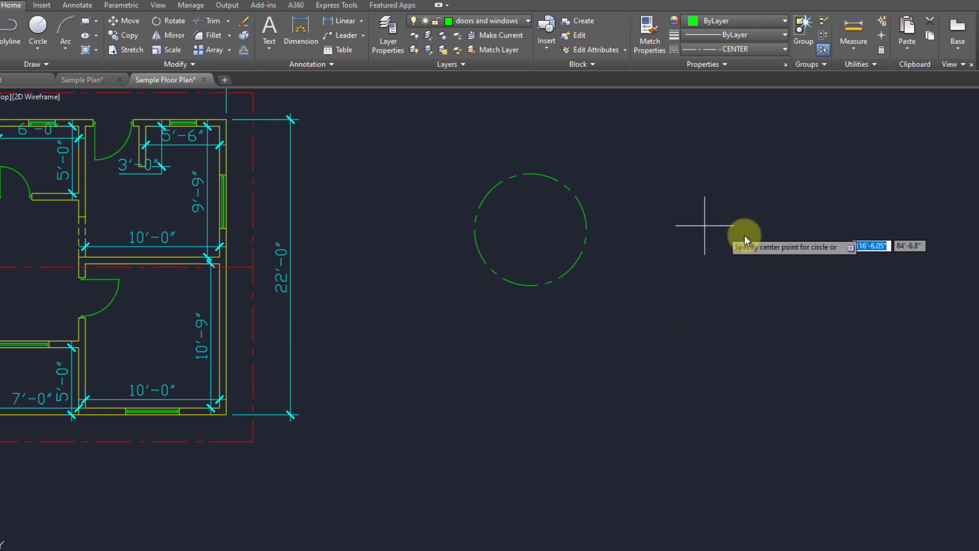
click(706, 235)
text(25)
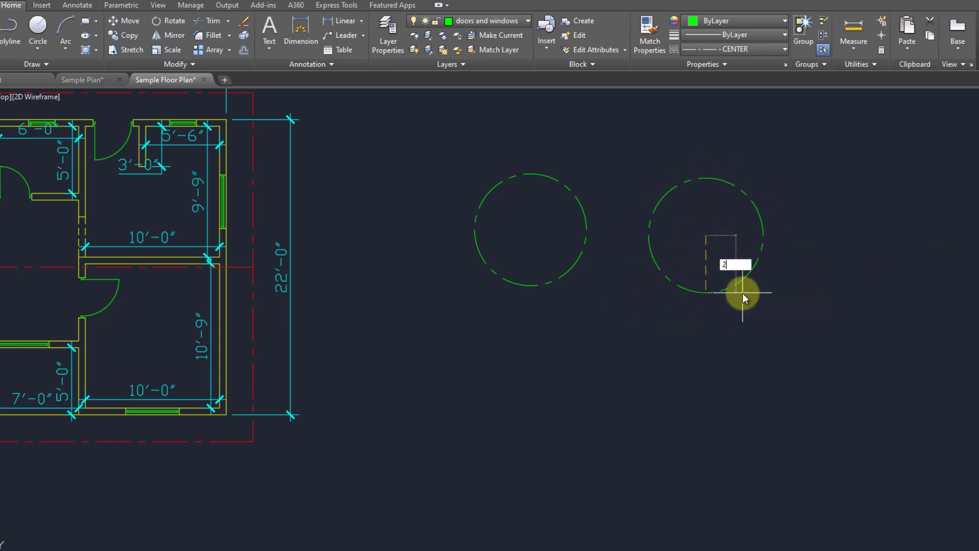
key(Return)
text(c)
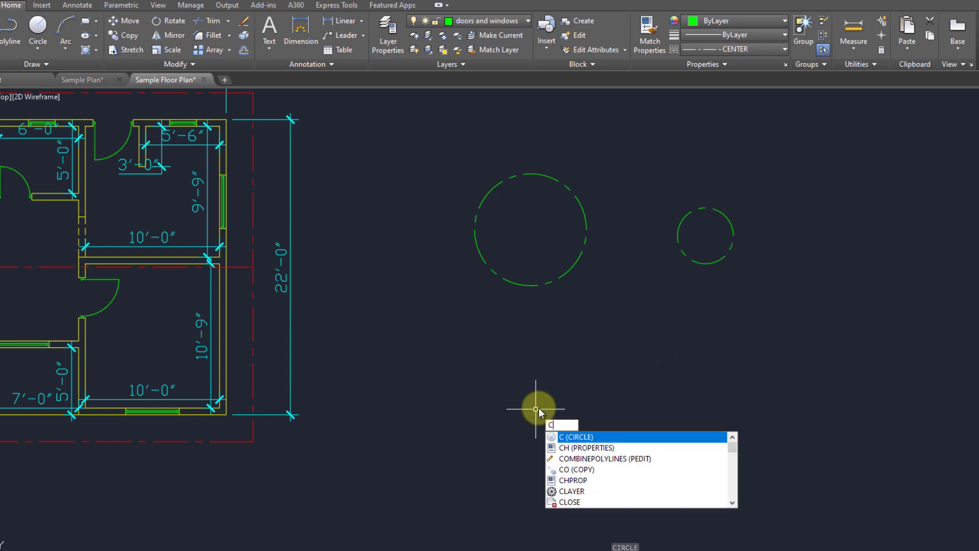
key(Return)
click(656, 398)
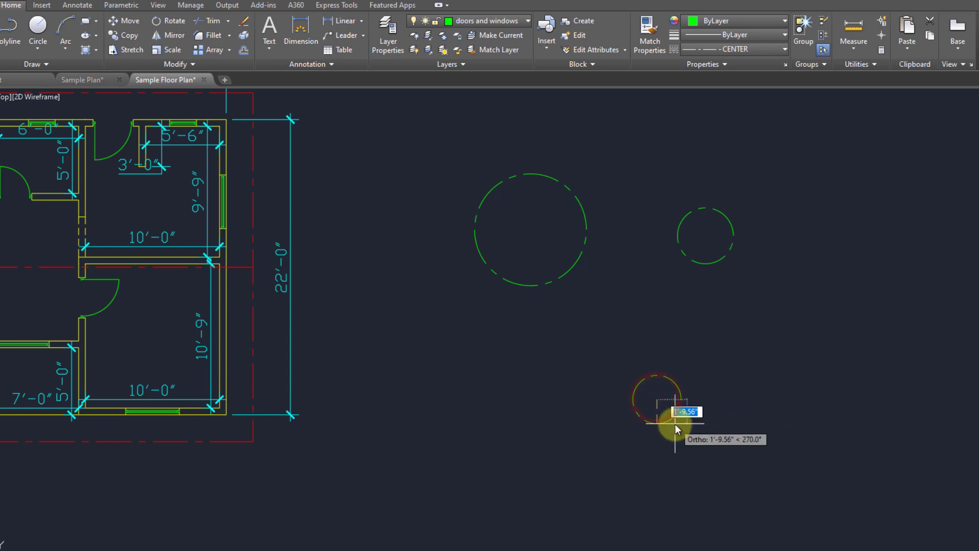
text(15)
key(Return)
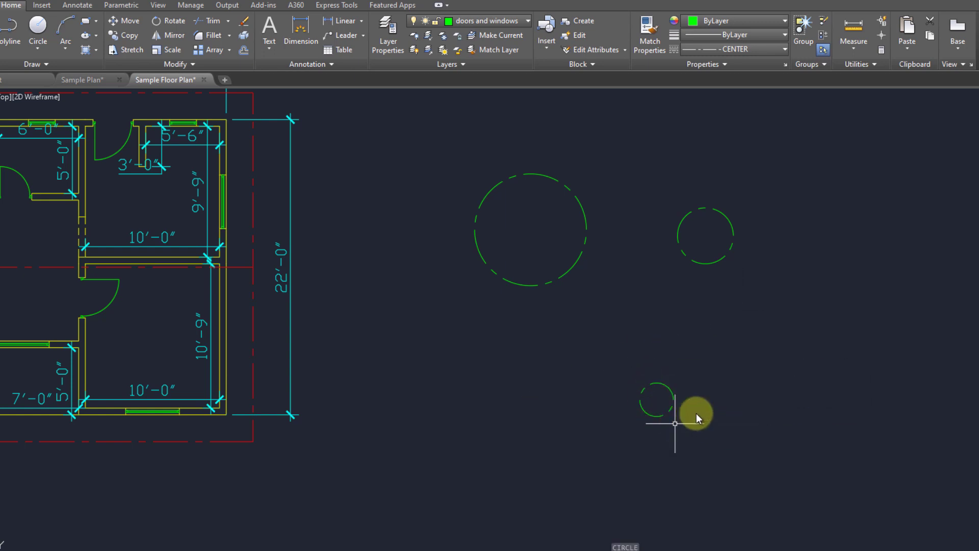
middle_drag(671, 339, 633, 457)
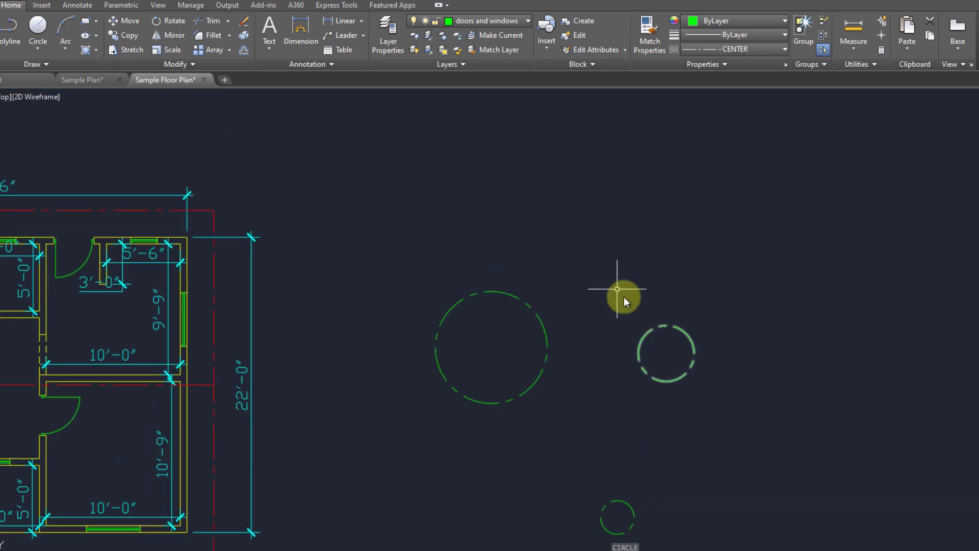
scroll(622, 297, up, 2)
Step: Make text the current layer and draw a radius-40 circle above the green circles
click(464, 25)
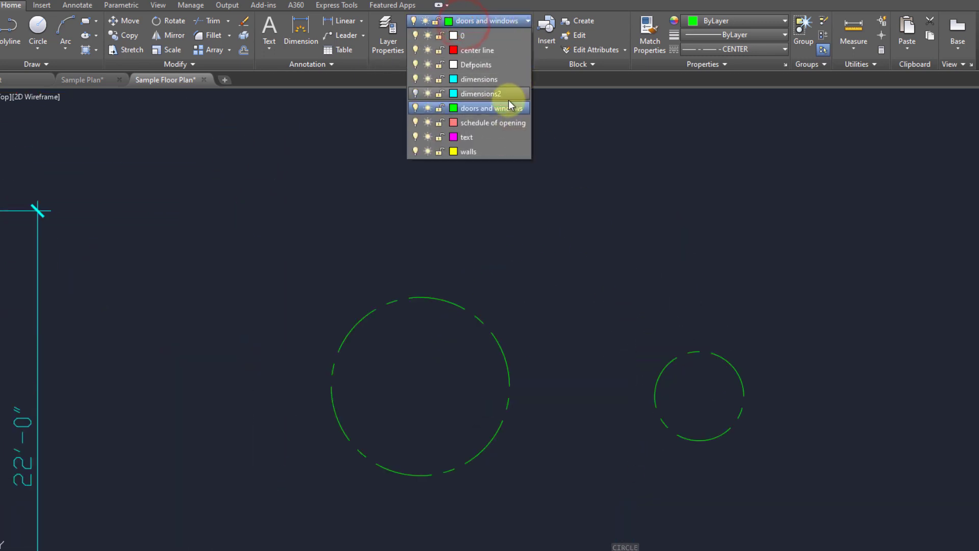
click(500, 136)
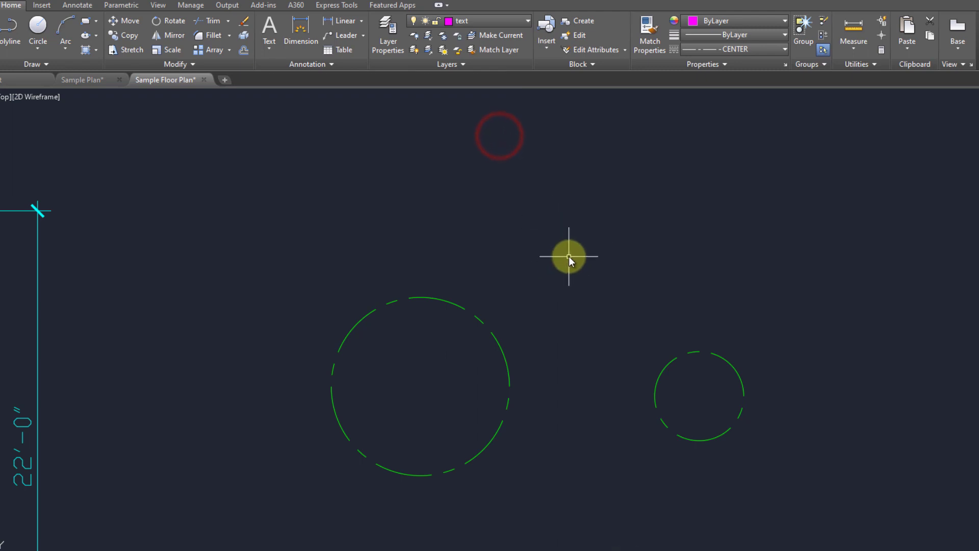
mouse_move(568, 256)
middle_down()
mouse_move(541, 195)
mouse_move(572, 218)
middle_up()
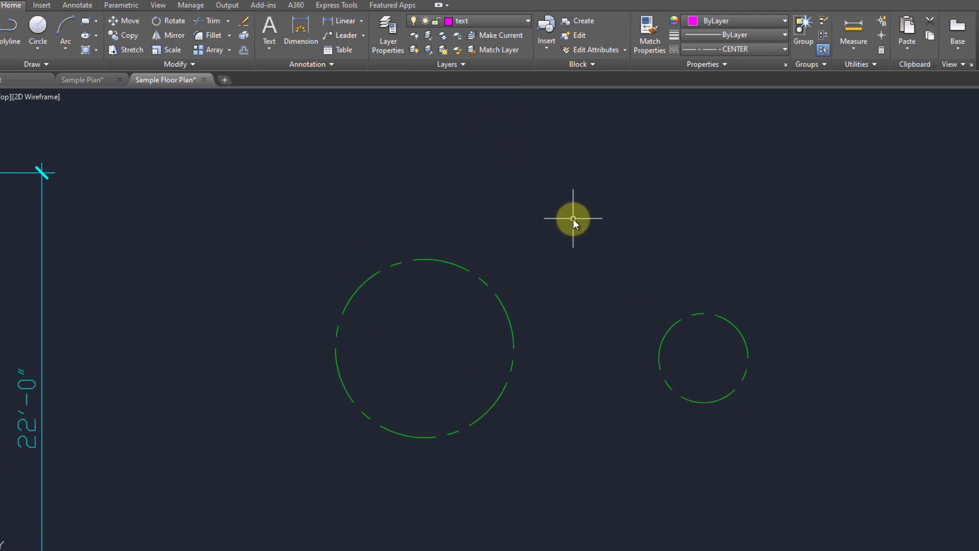
text(c)
key(Return)
click(572, 143)
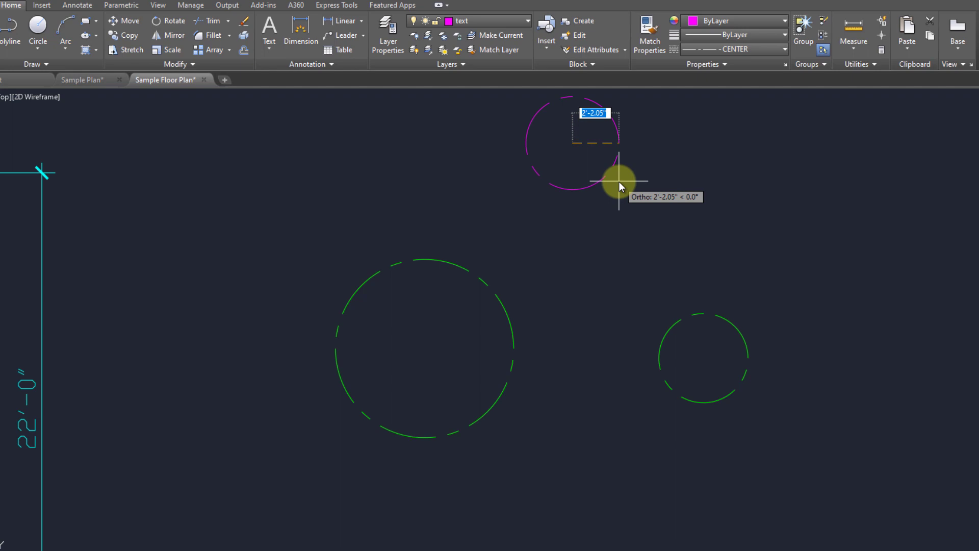
text(40)
key(Return)
scroll(607, 212, down, 4)
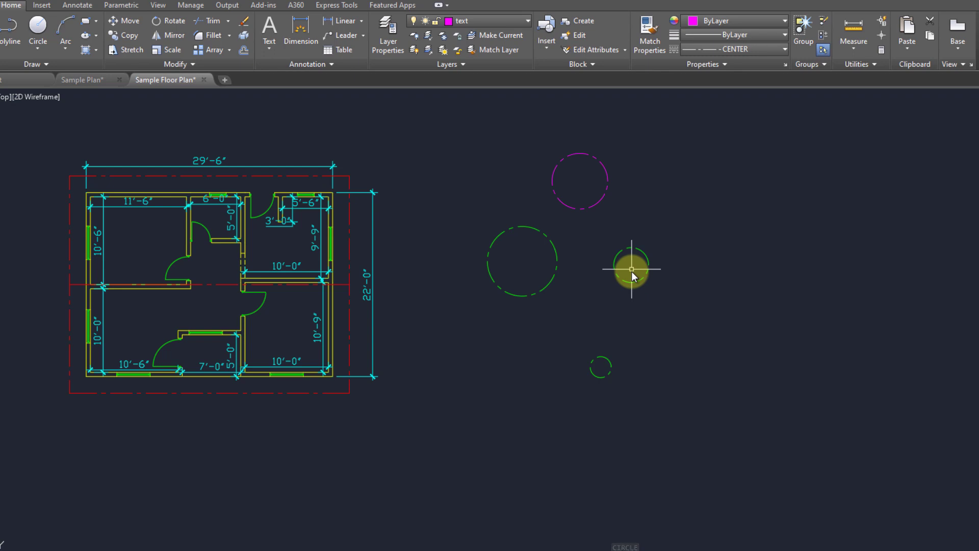
right_click(687, 197)
click(695, 158)
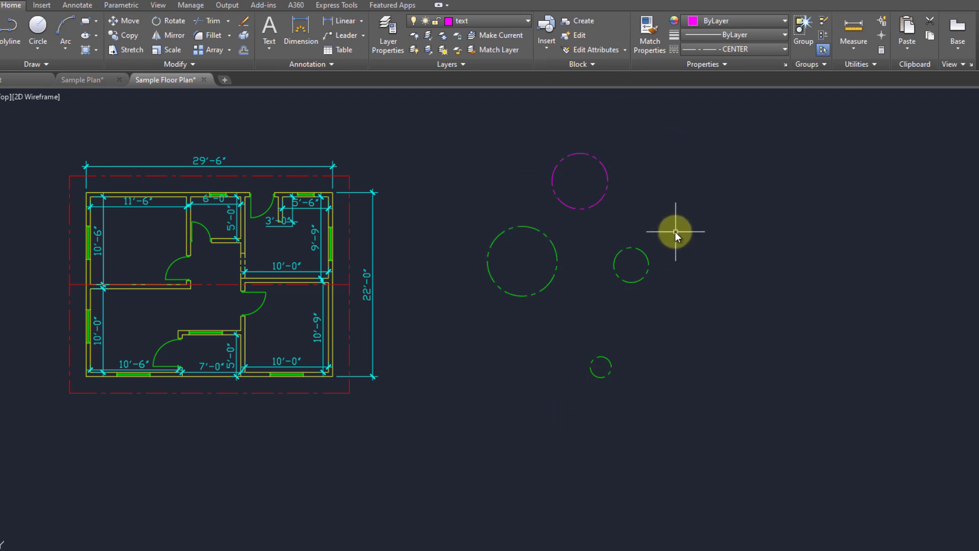
right_click(704, 206)
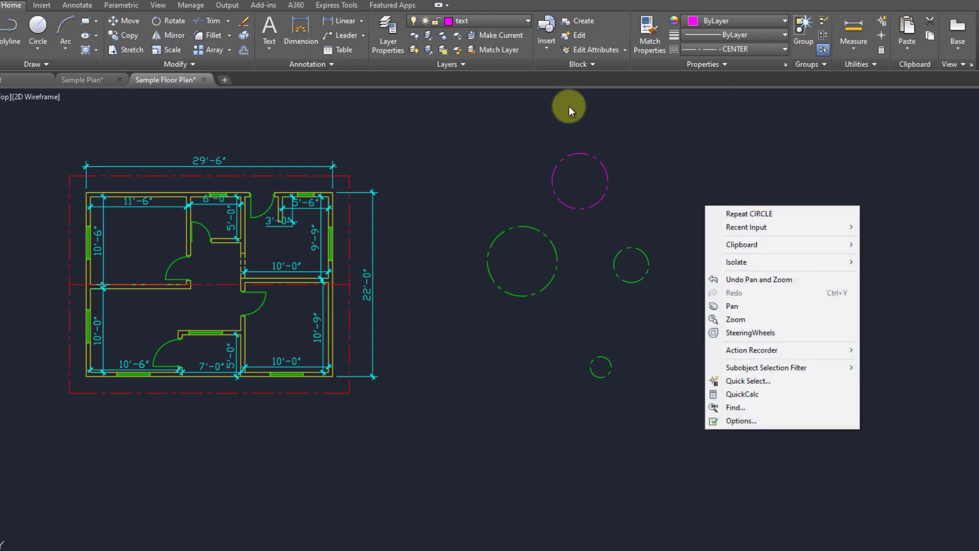
Step: Open Quick Select and window-select the four circles as its selection set
click(739, 381)
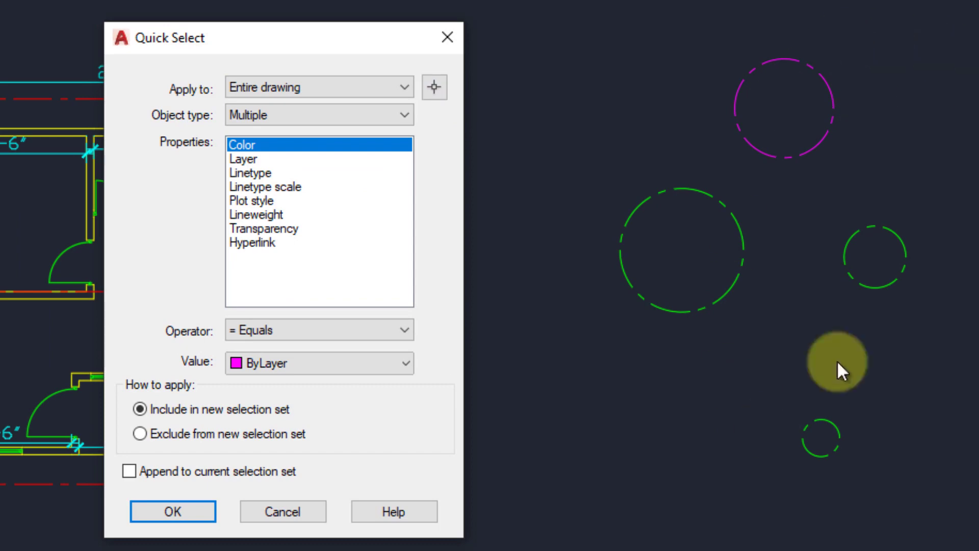
click(438, 87)
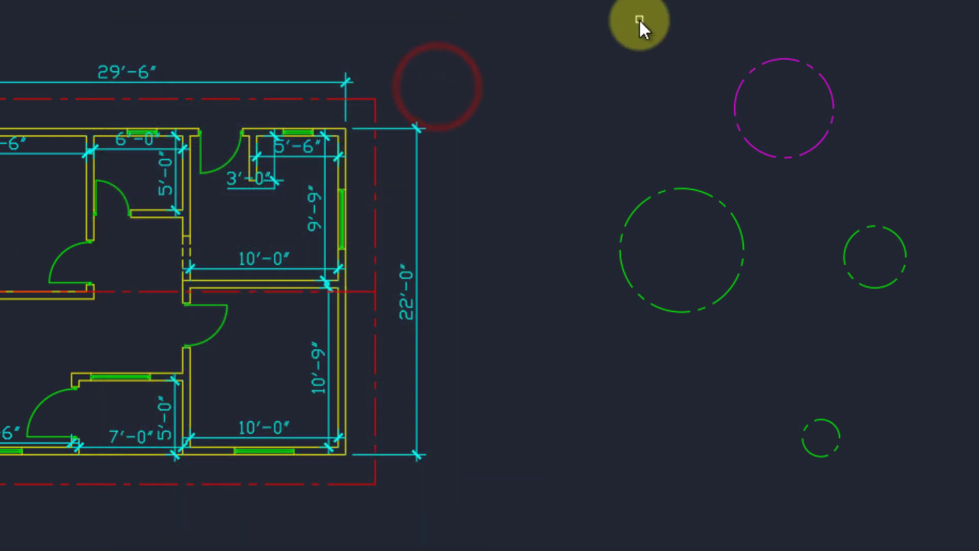
click(604, 18)
click(935, 507)
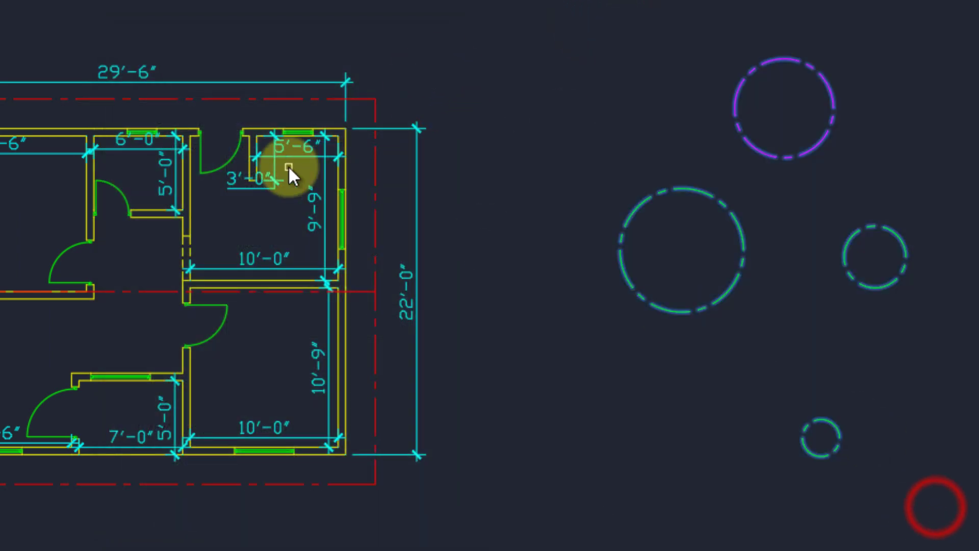
key(Return)
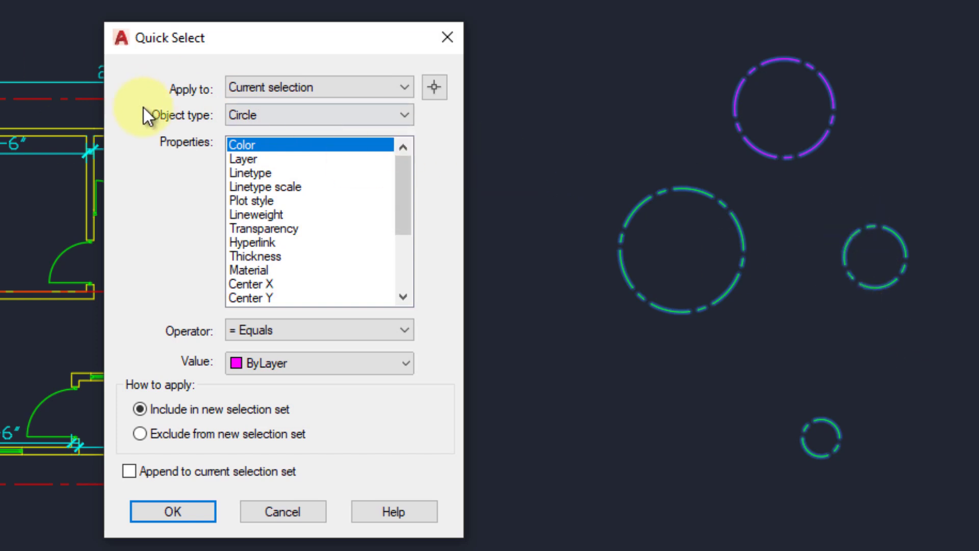
Step: Filter Circle objects by Radius < 25 to select the two smallest circles
click(256, 110)
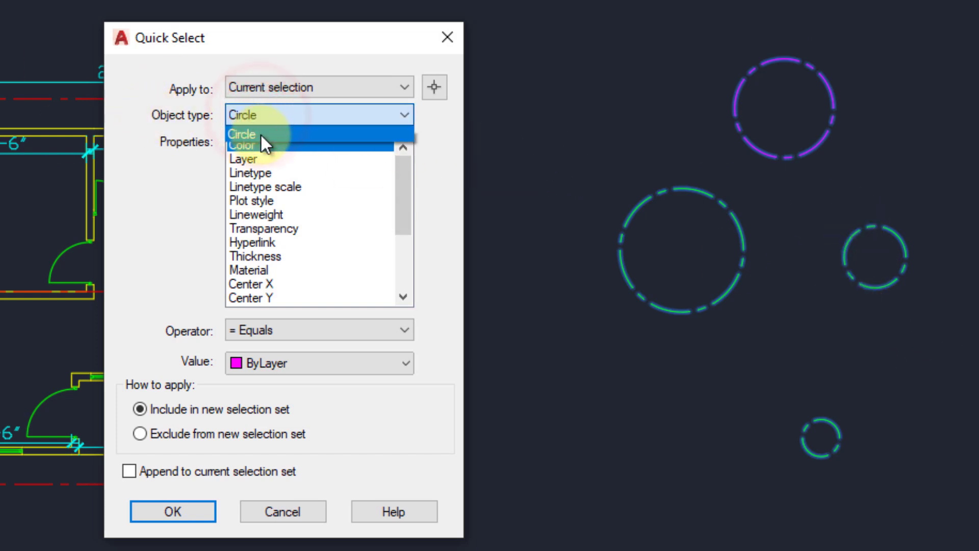
click(447, 176)
scroll(274, 252, down, 1)
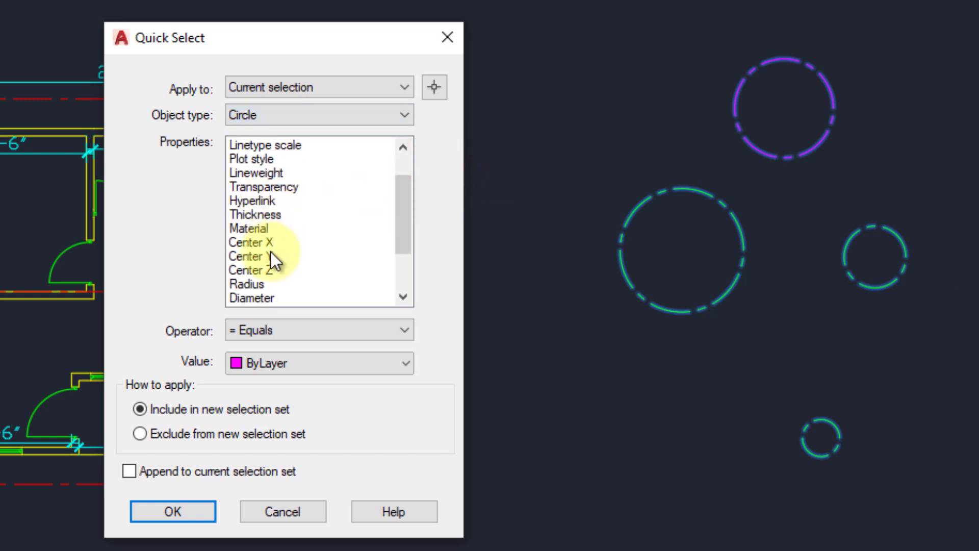
click(245, 286)
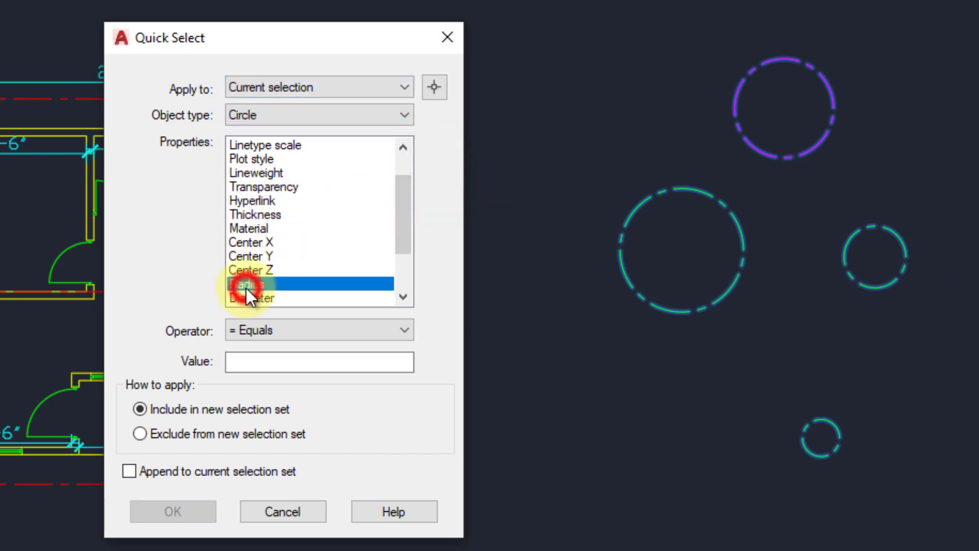
click(258, 329)
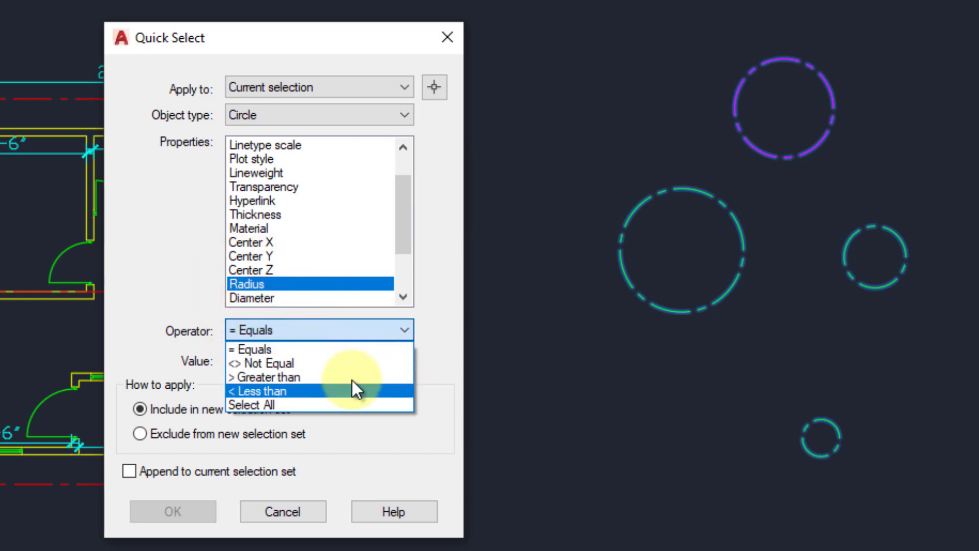
click(328, 390)
click(287, 361)
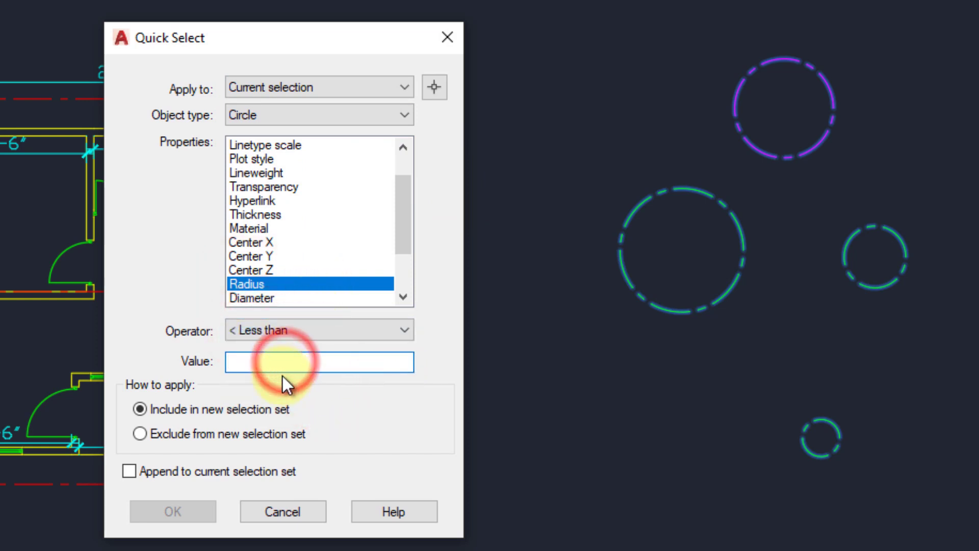
text(25)
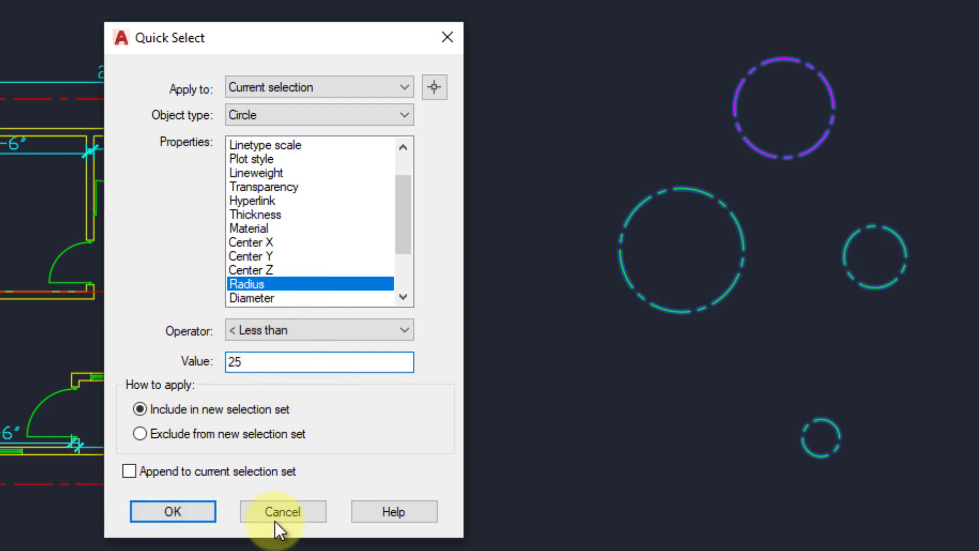
click(168, 510)
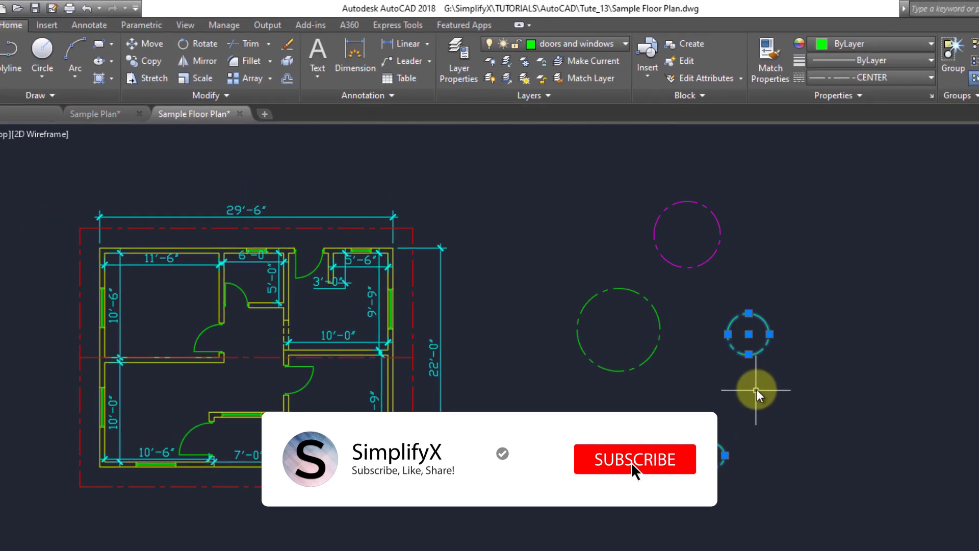
Step: Move the selected small circles onto the 'schedule of opening' layer and pan to check them
scroll(782, 321, up, 3)
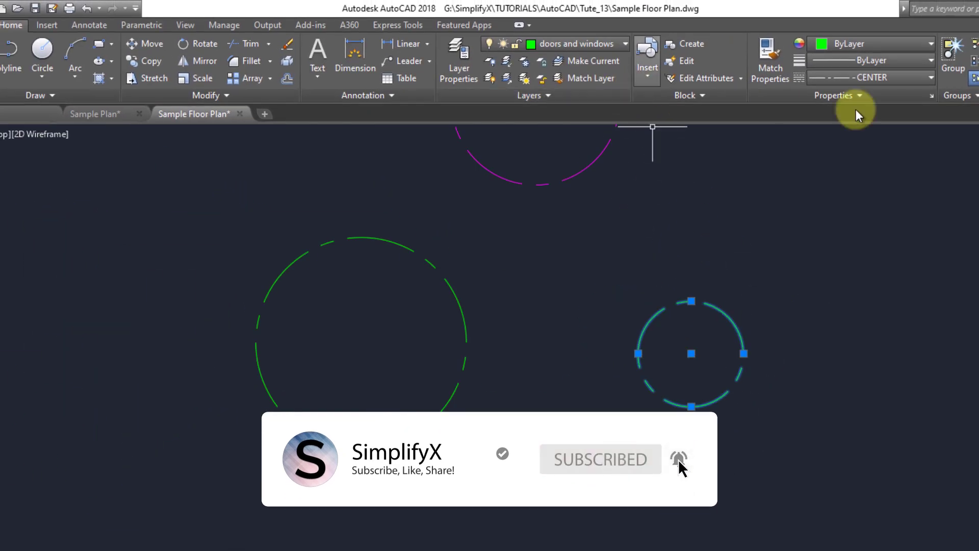
click(594, 43)
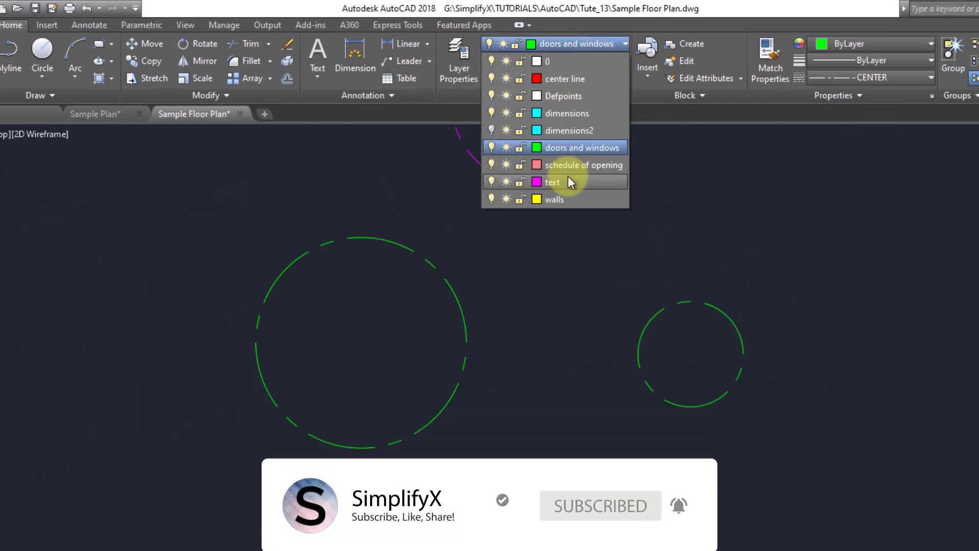
click(567, 165)
mouse_move(758, 435)
middle_down()
mouse_move(739, 362)
mouse_move(732, 500)
middle_up()
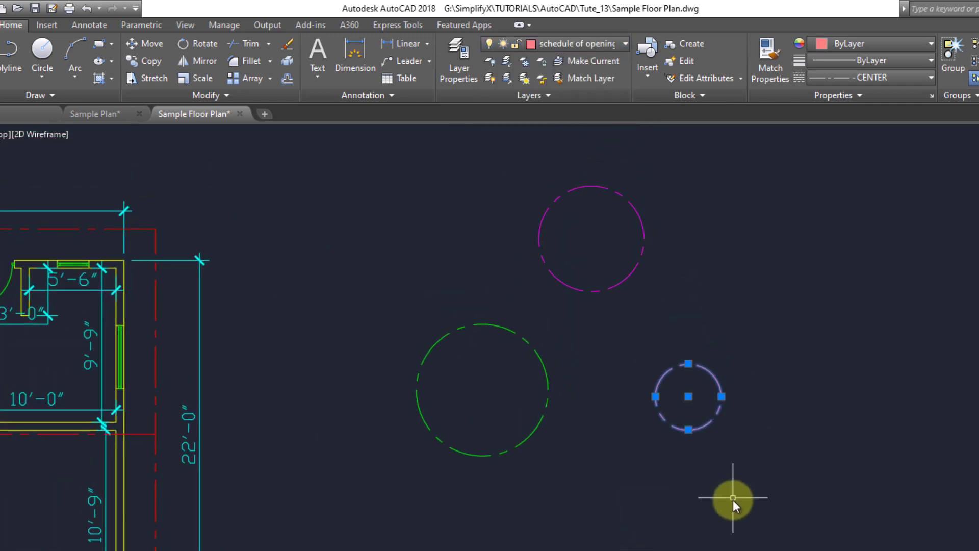